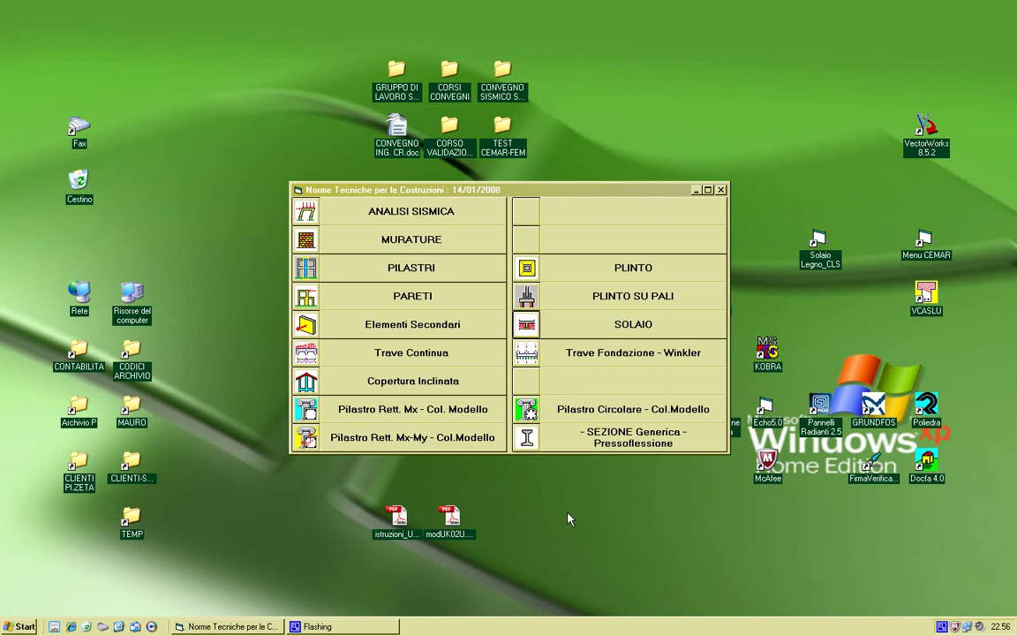
# Step: Open the SOLAIO module and check its archive of saved slab files without loading one
pyautogui.click(527, 326)
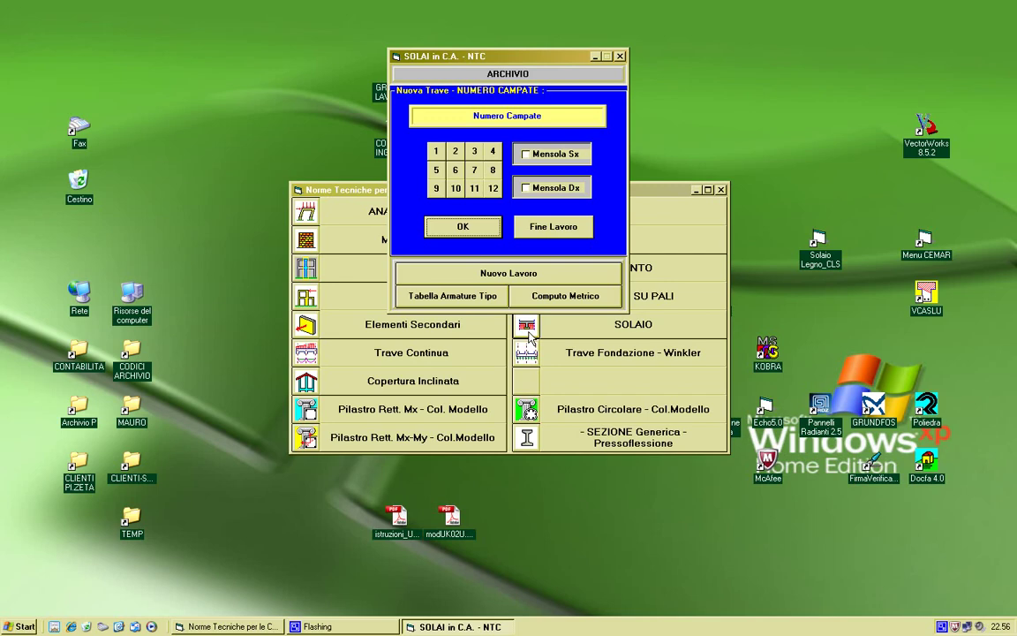
pyautogui.click(507, 75)
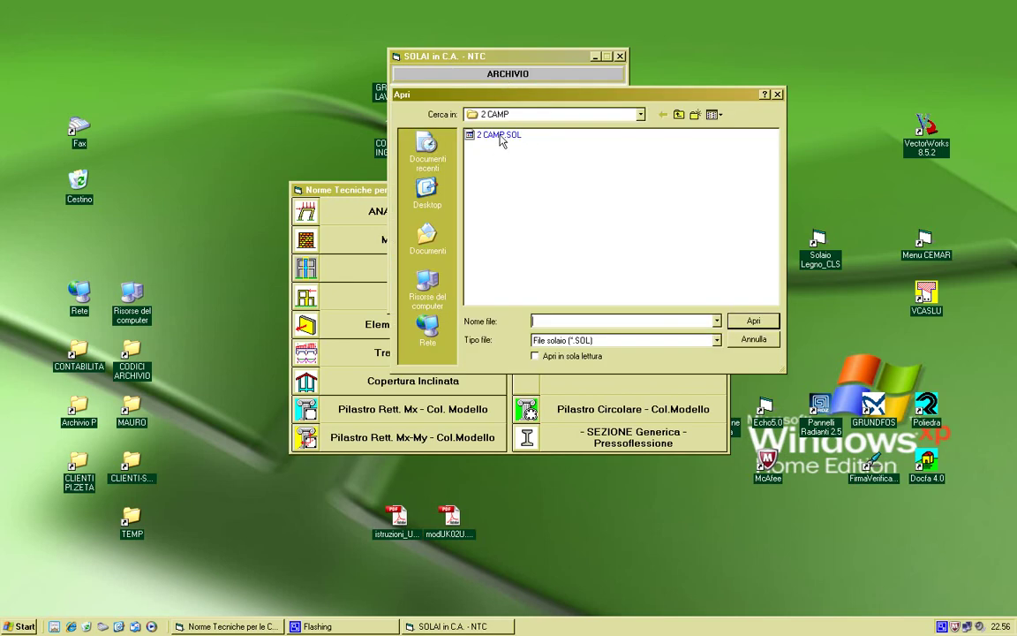
pyautogui.click(754, 339)
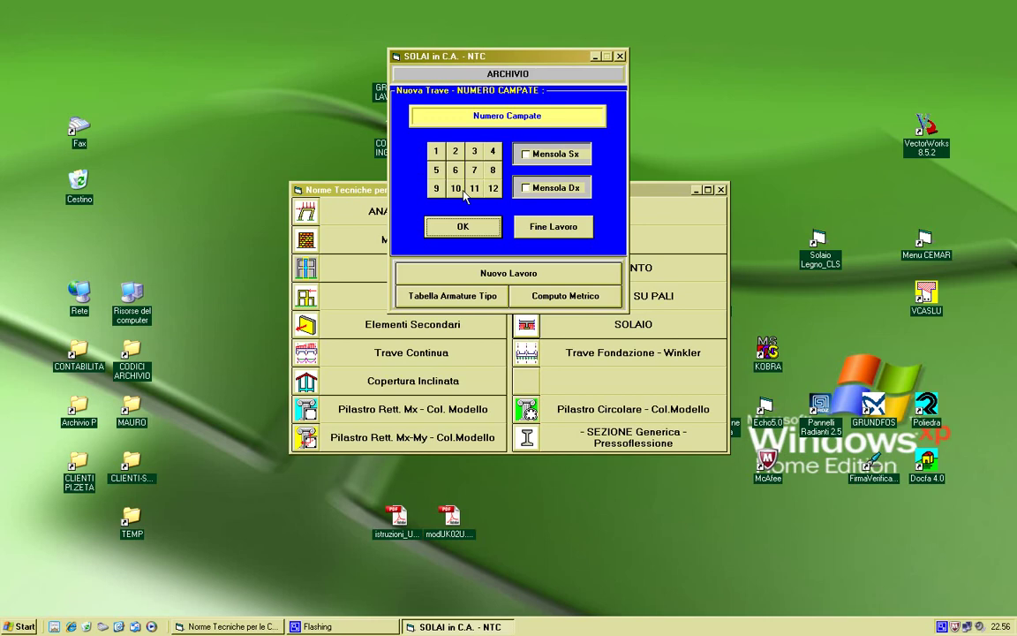
# Step: Examine the typical reinforcement tables for Latero-Cemento, Lastra-Predalle, Solaio Pannello and Ferri Superiori, and close them without changes
pyautogui.click(469, 301)
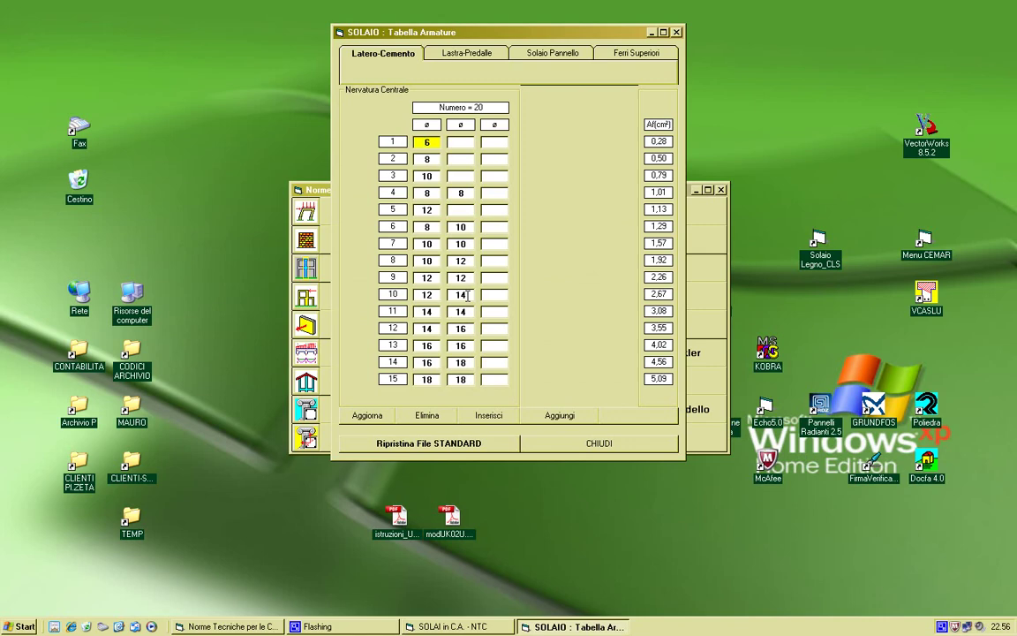
pyautogui.click(432, 176)
pyautogui.click(460, 176)
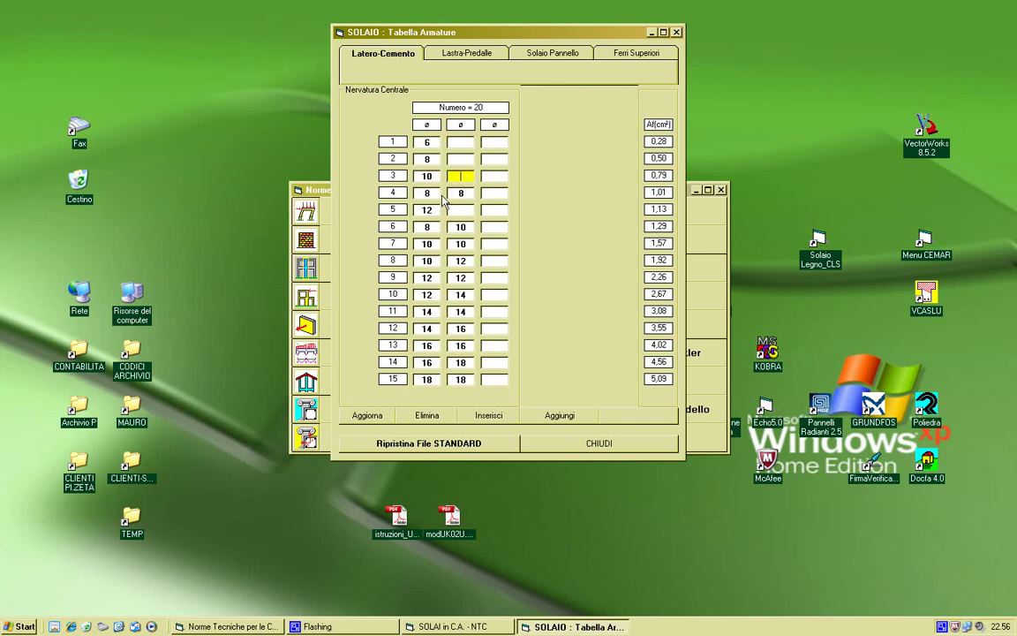
pyautogui.click(429, 193)
pyautogui.click(439, 210)
pyautogui.click(428, 227)
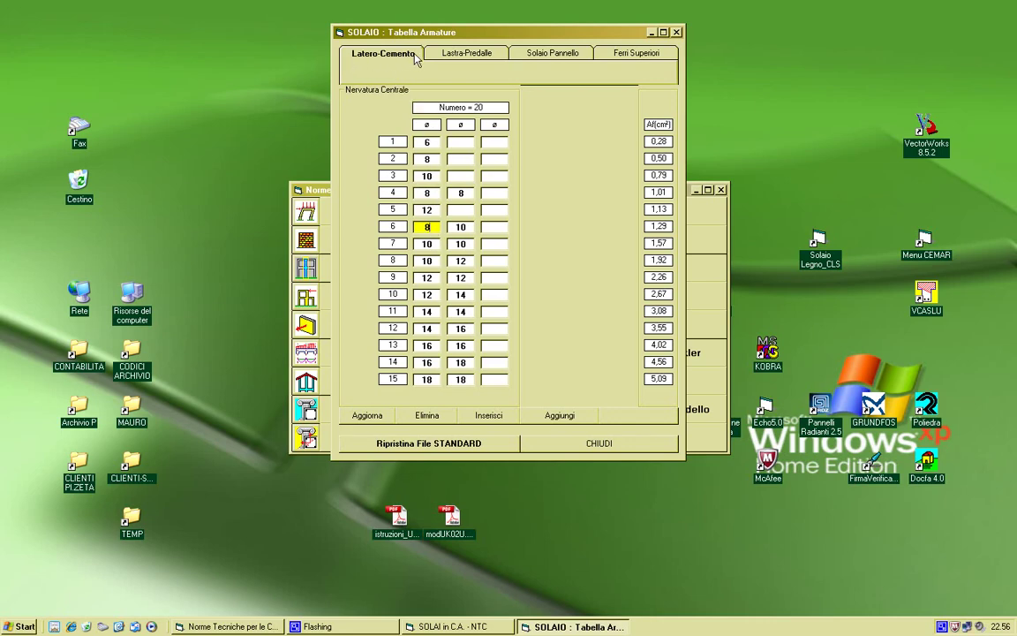
pyautogui.click(470, 56)
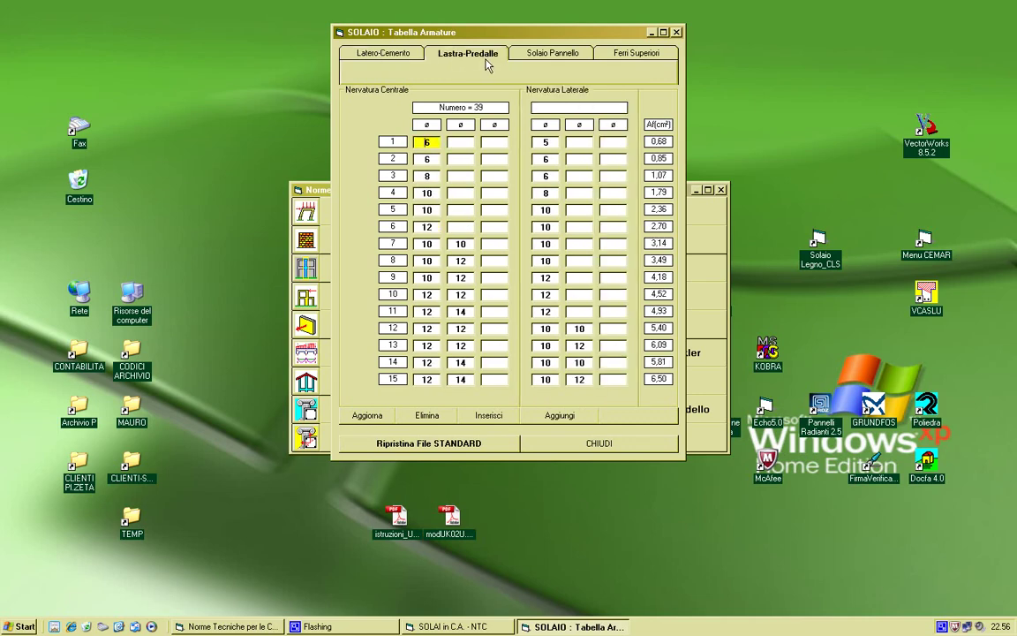
pyautogui.click(546, 57)
pyautogui.click(626, 53)
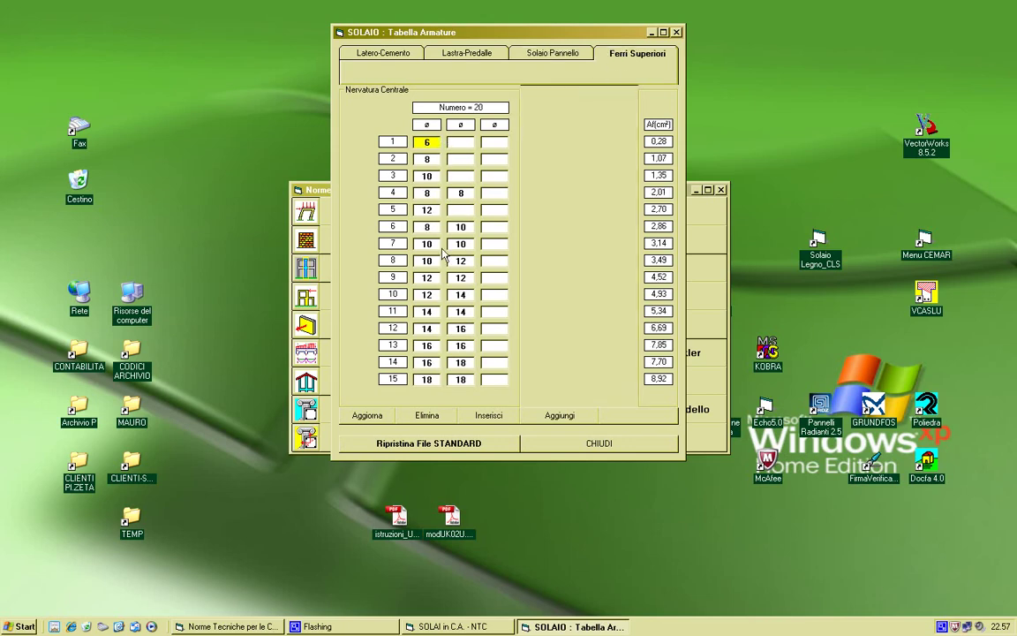
pyautogui.click(566, 444)
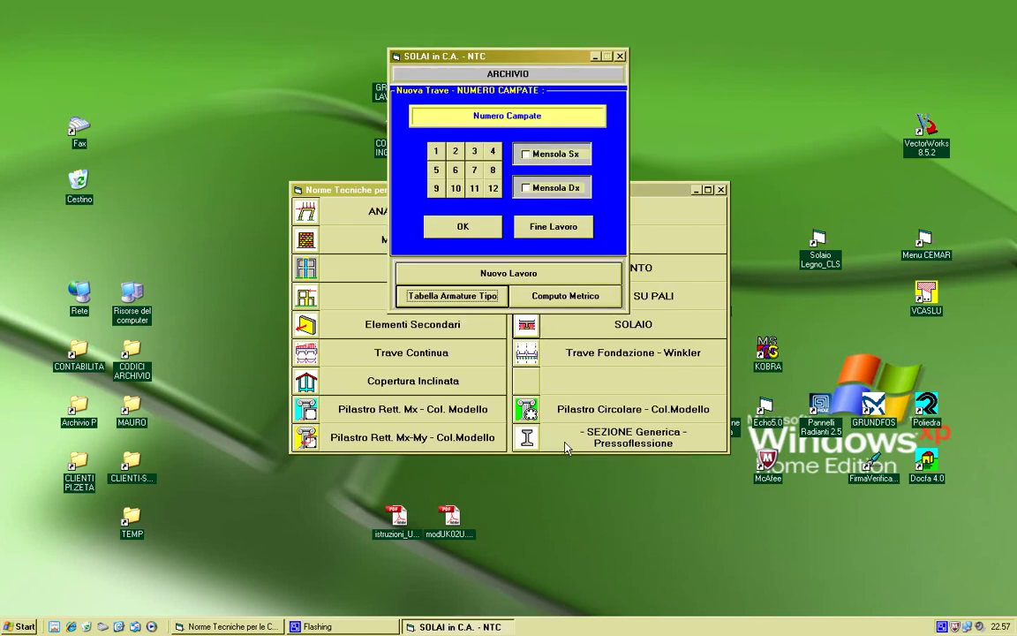
# Step: Review the unit prices for the Computo Metrico, confirm the data and close the price list
pyautogui.click(557, 299)
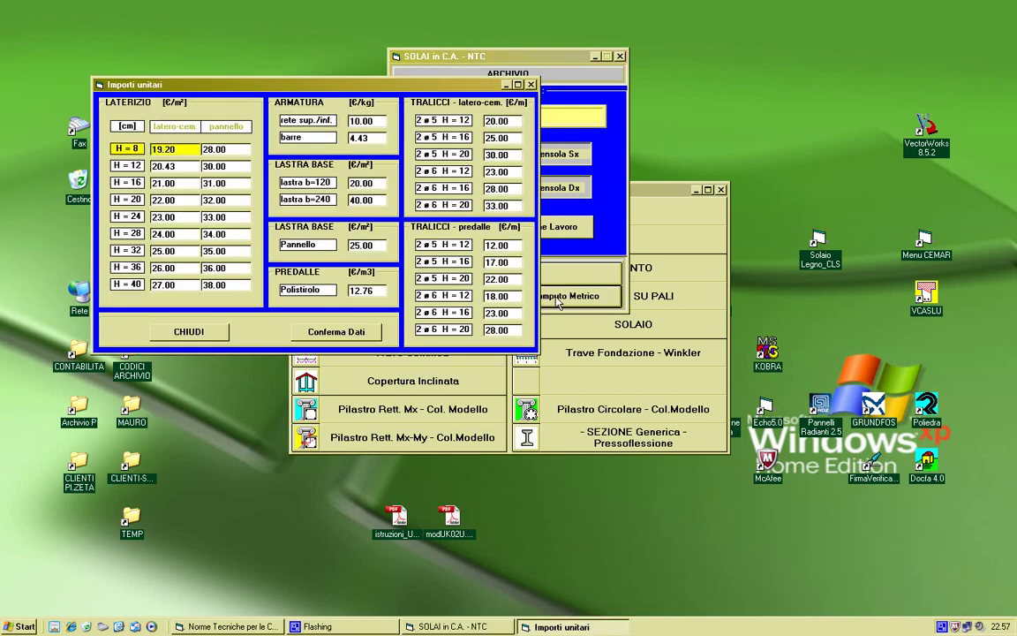
pyautogui.moveTo(427, 86); pyautogui.dragTo(624, 56)
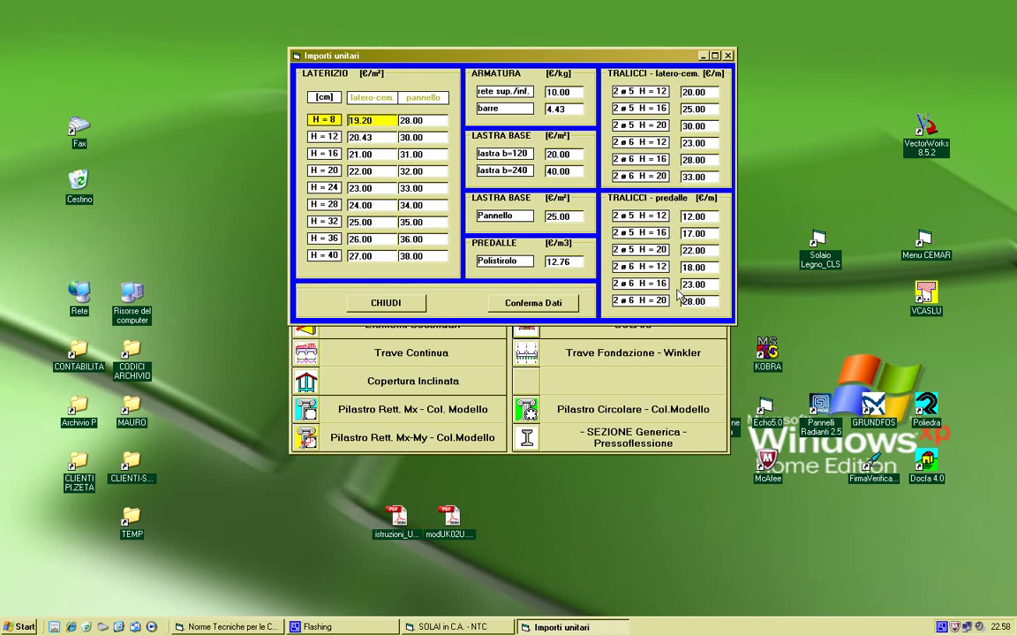
pyautogui.click(514, 303)
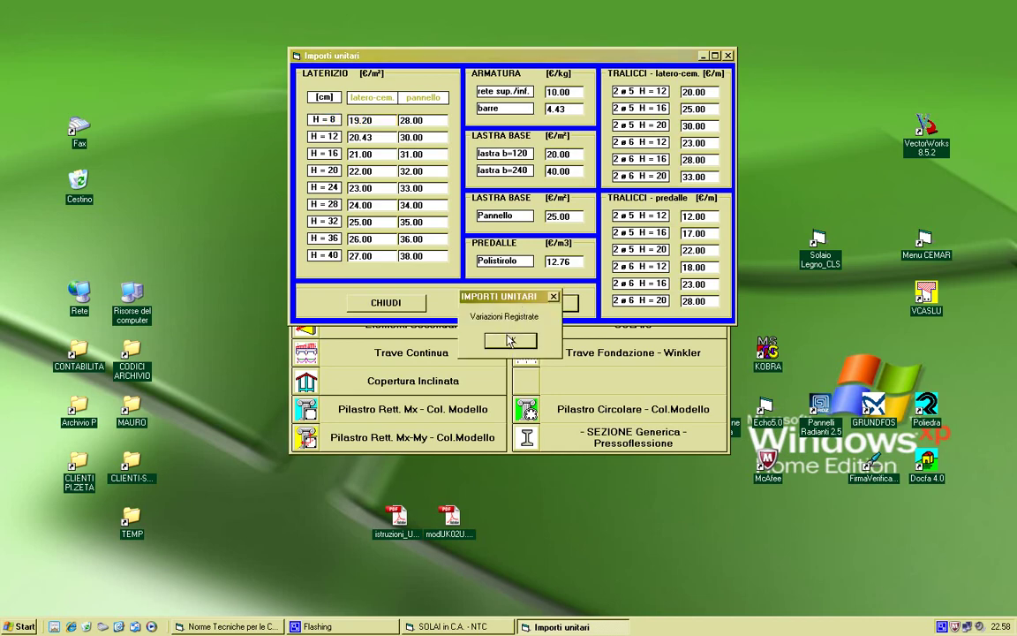
pyautogui.press('Return')
pyautogui.click(373, 308)
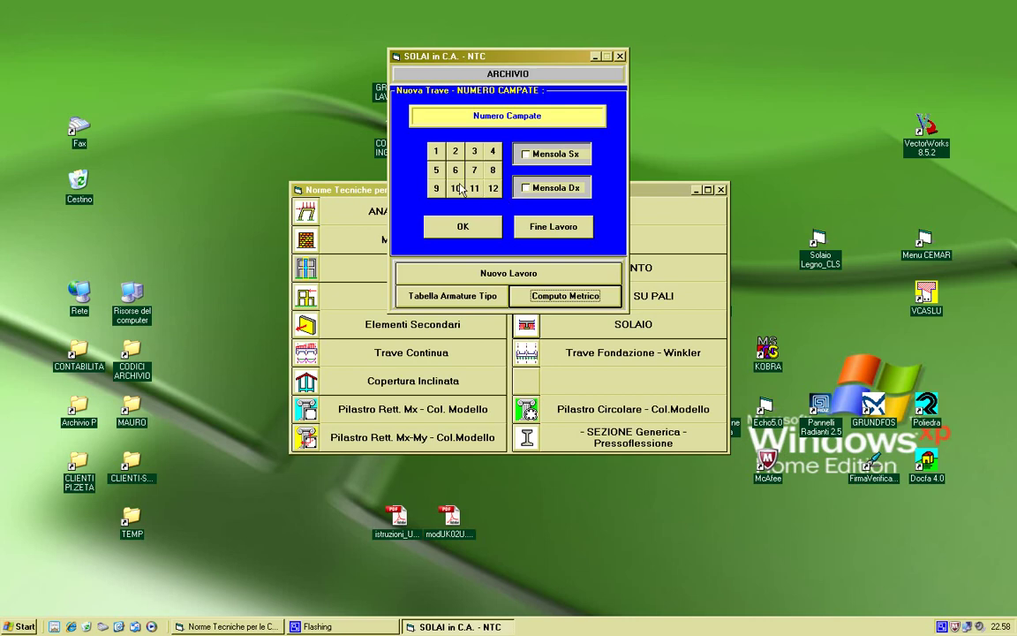
# Step: Create a new slab with 2 spans and a right cantilever (Mensola Dx)
pyautogui.click(456, 152)
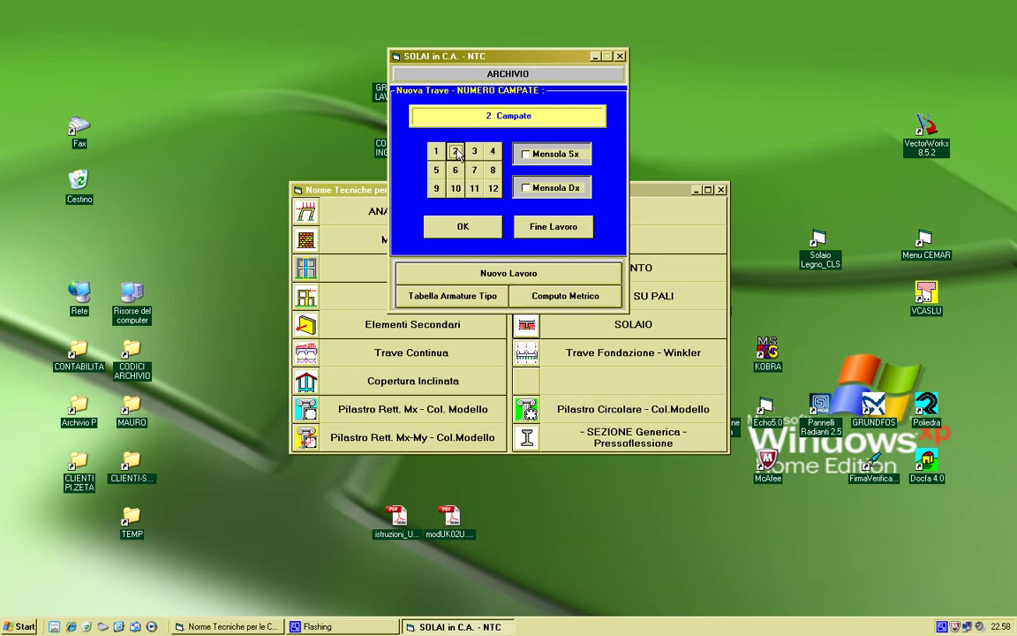
pyautogui.click(527, 189)
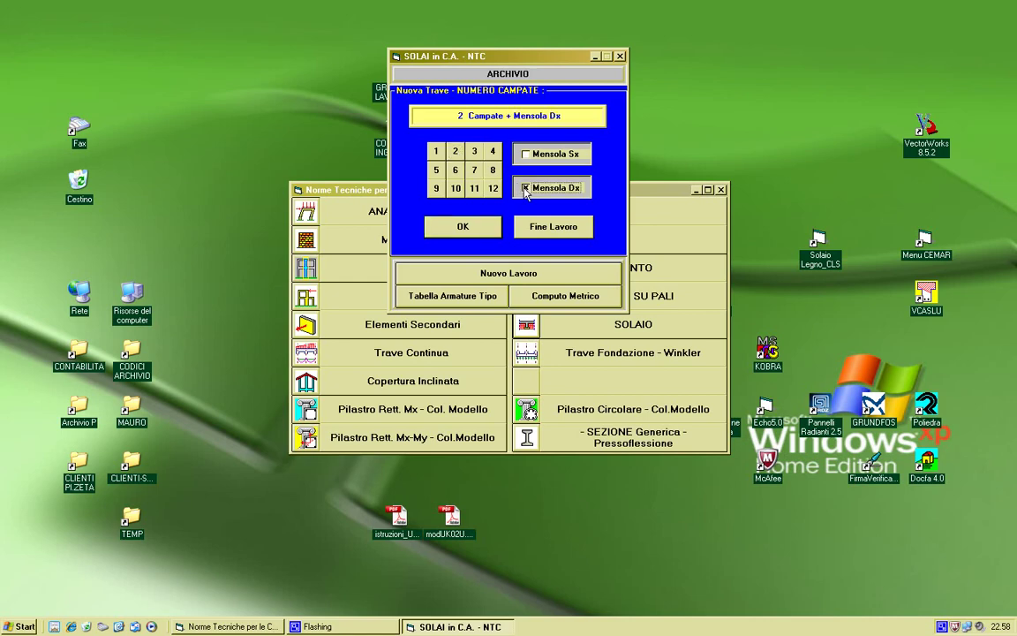
pyautogui.click(461, 226)
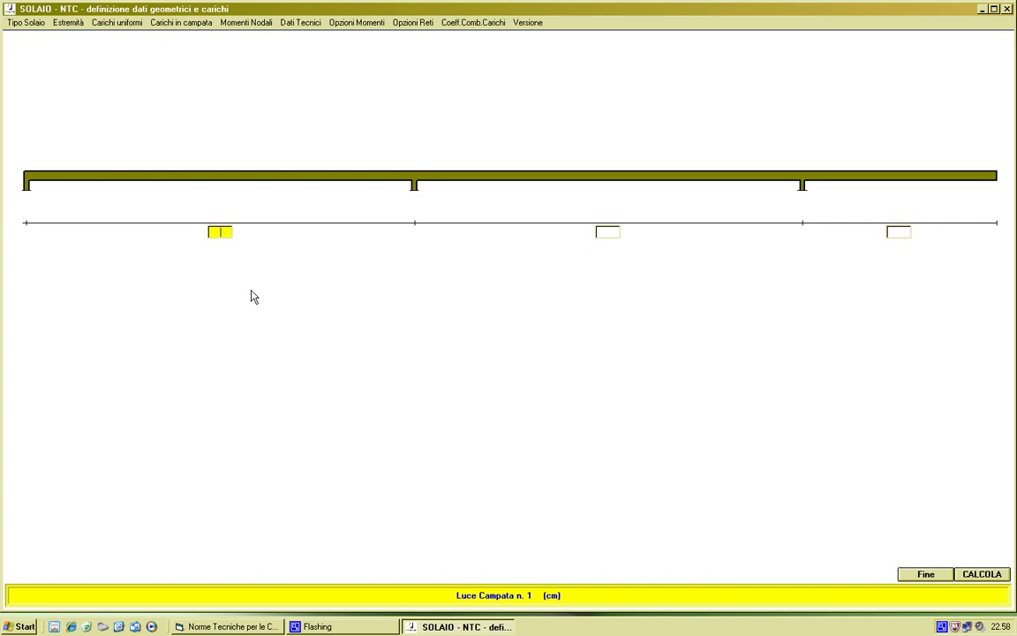
# Step: Set the span lengths to 500 cm and 650 cm and the right cantilever length to 150 cm
pyautogui.write('500')
pyautogui.press('Return')
pyautogui.write('650')
pyautogui.press('Return')
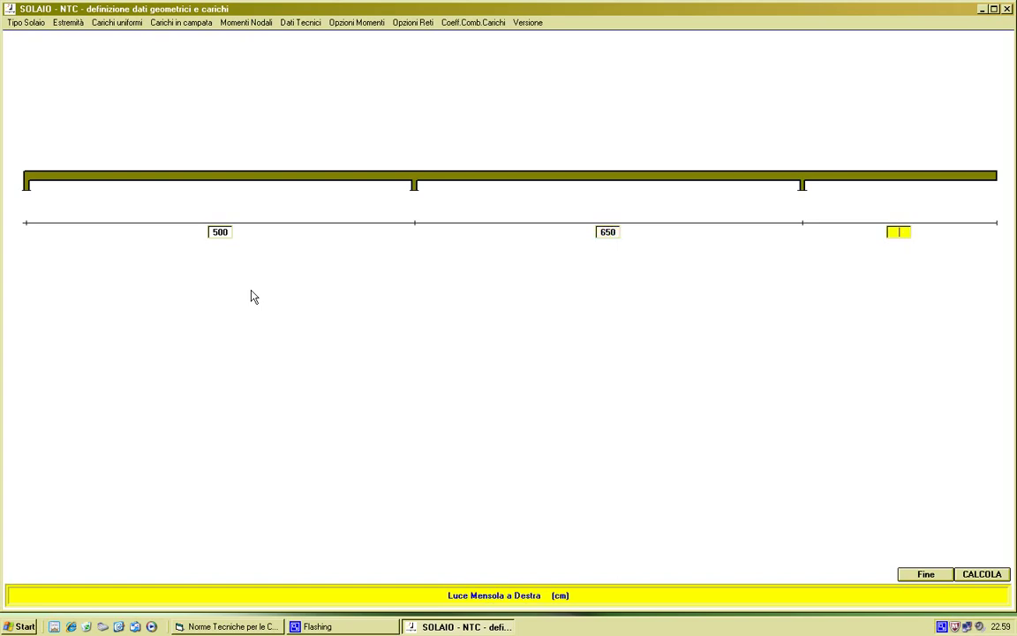
pyautogui.write('150')
pyautogui.press('Return')
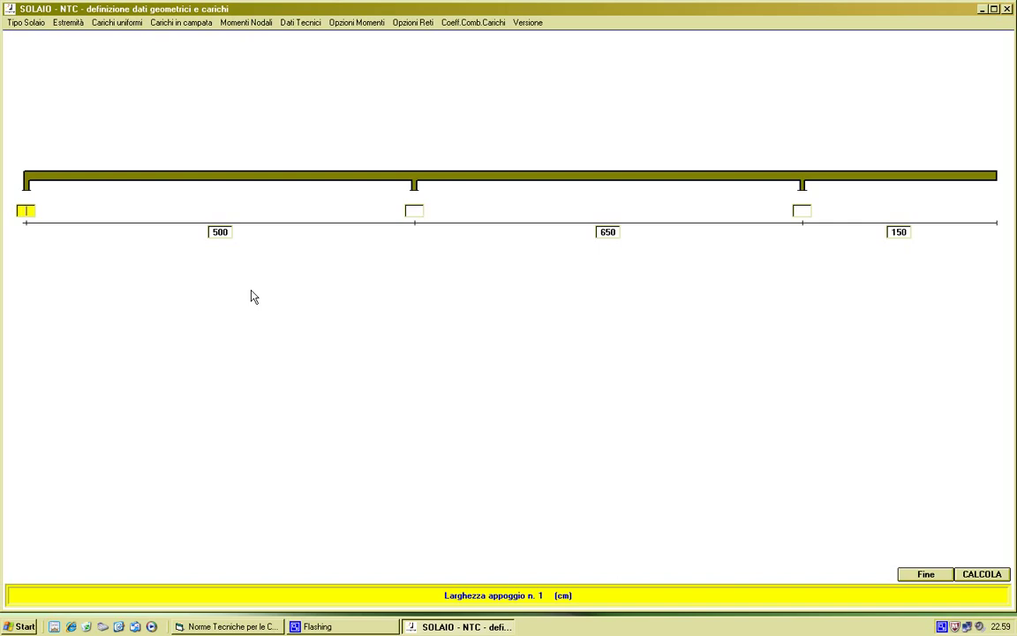
# Step: Set the widths of the three supports to 30, 30 and 40 cm
pyautogui.write('0')
pyautogui.press('Return')
pyautogui.write('30')
pyautogui.press('Return')
pyautogui.write('40')
pyautogui.press('Return')
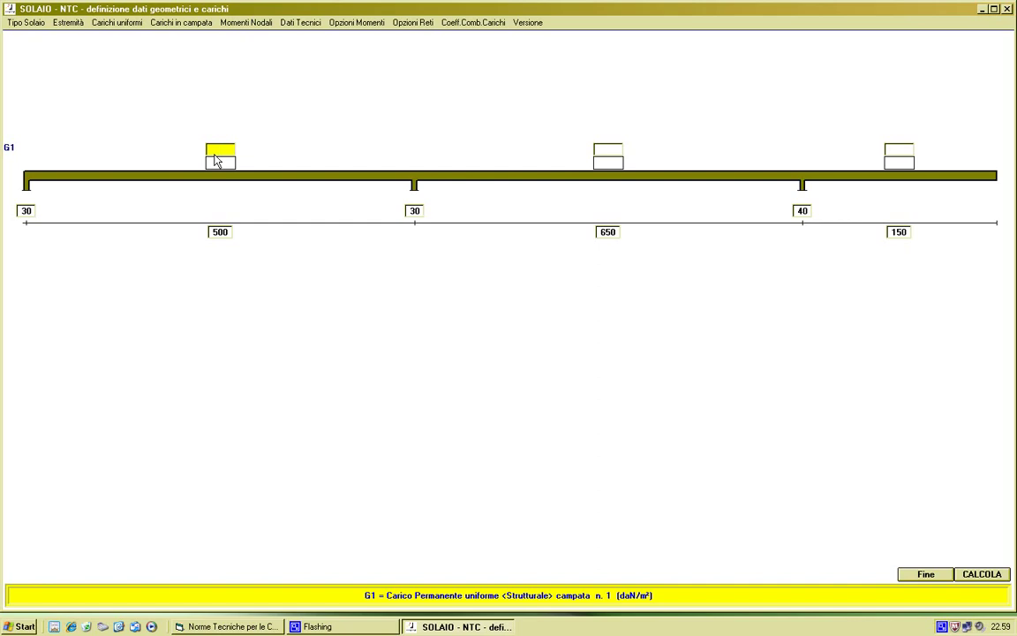
# Step: Set the structural permanent load G1 to 300 daN/m² on both spans and the right cantilever
pyautogui.write('300')
pyautogui.press('Return')
pyautogui.write('300')
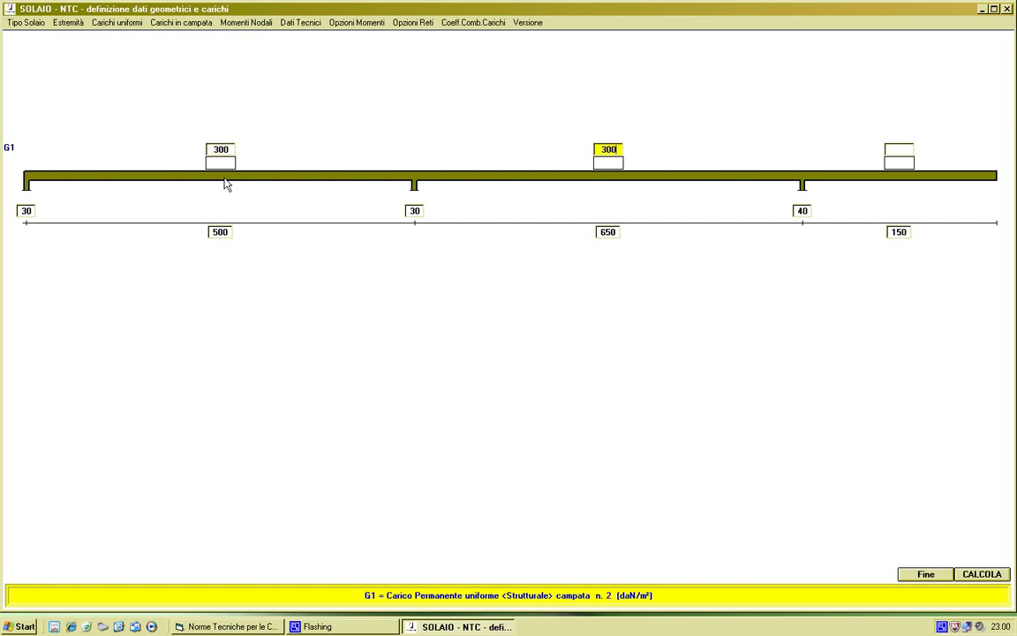
pyautogui.press('Return')
pyautogui.write('300')
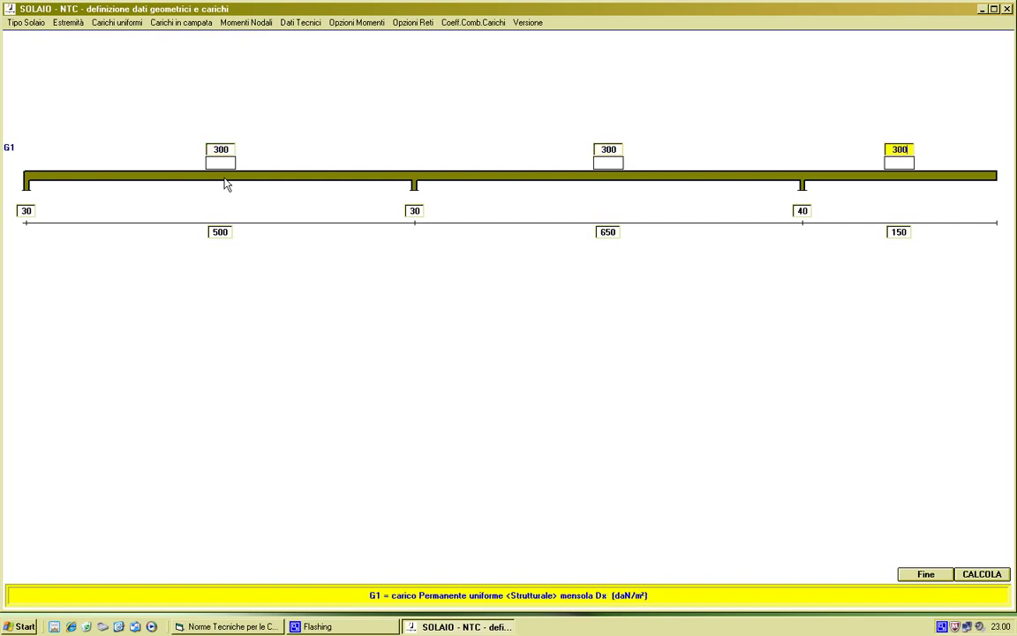
pyautogui.press('Return')
# Step: Leave the G2 loads blank and set the variable load Q to 200 daN/m² on both spans and the right cantilever
pyautogui.press('Return')
pyautogui.press('Return')
pyautogui.press('Return')
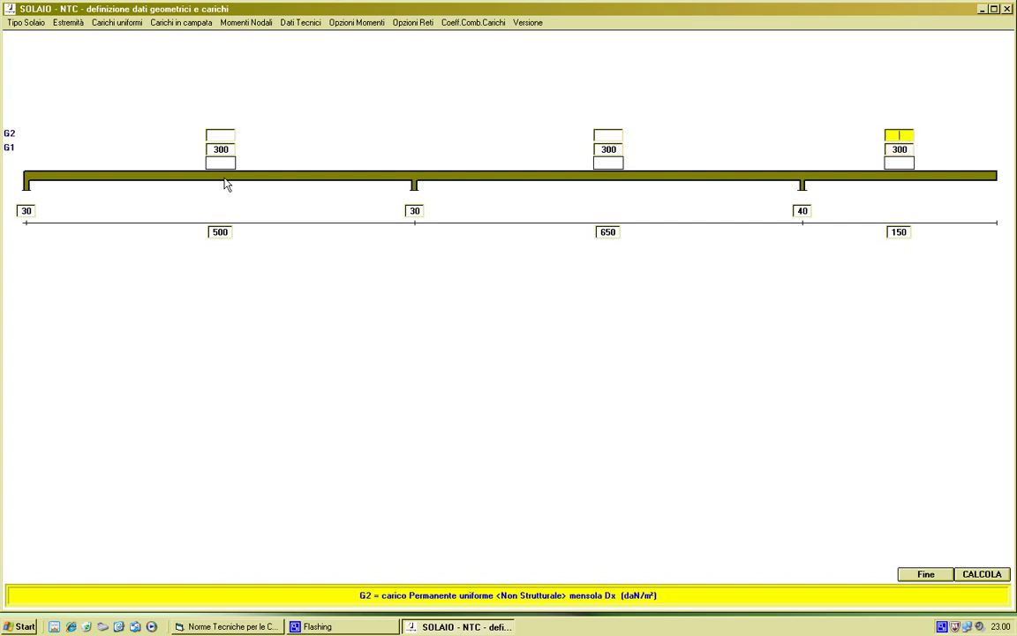
pyautogui.write('20')
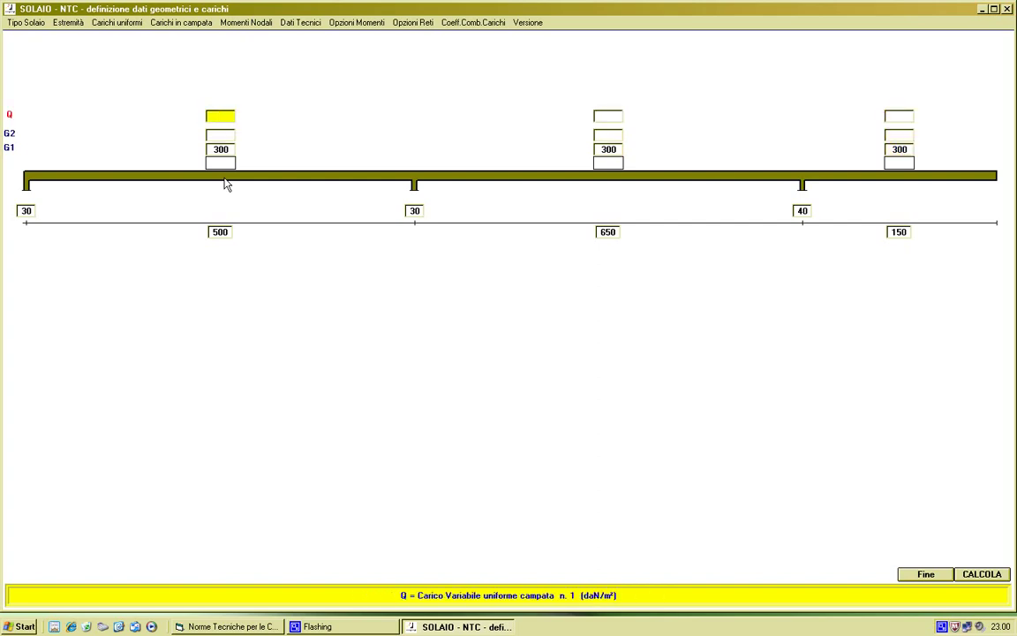
pyautogui.write('0')
pyautogui.press('Return')
pyautogui.write('200')
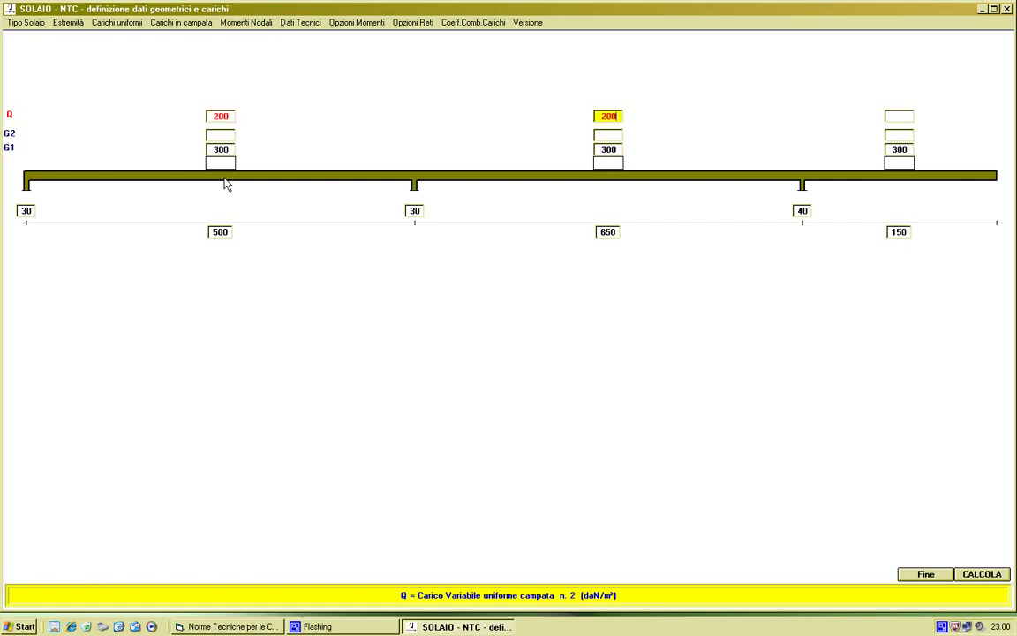
pyautogui.press('Return')
pyautogui.write('200')
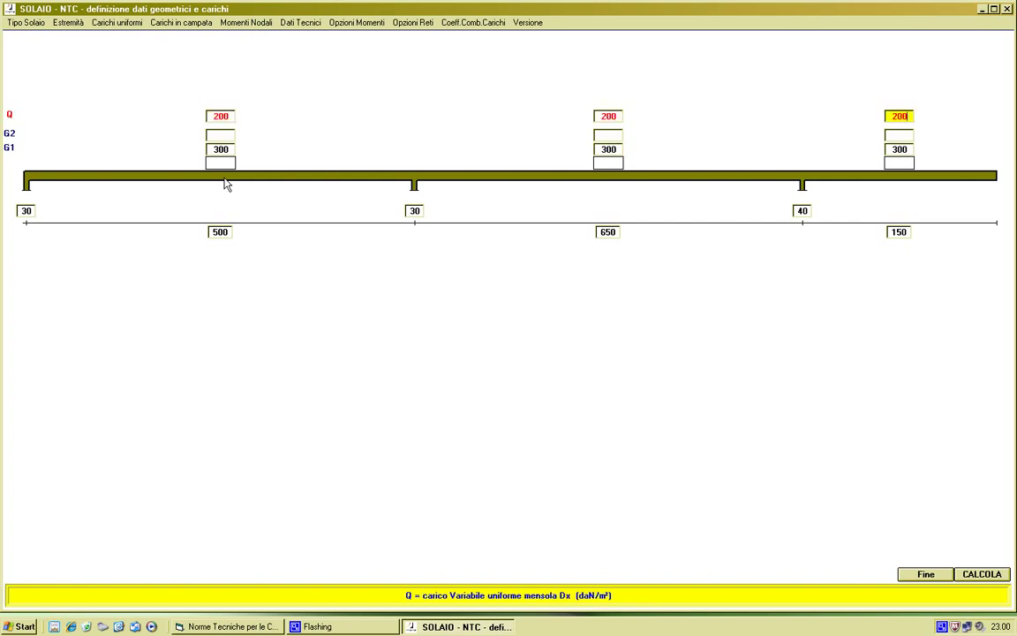
pyautogui.press('Return')
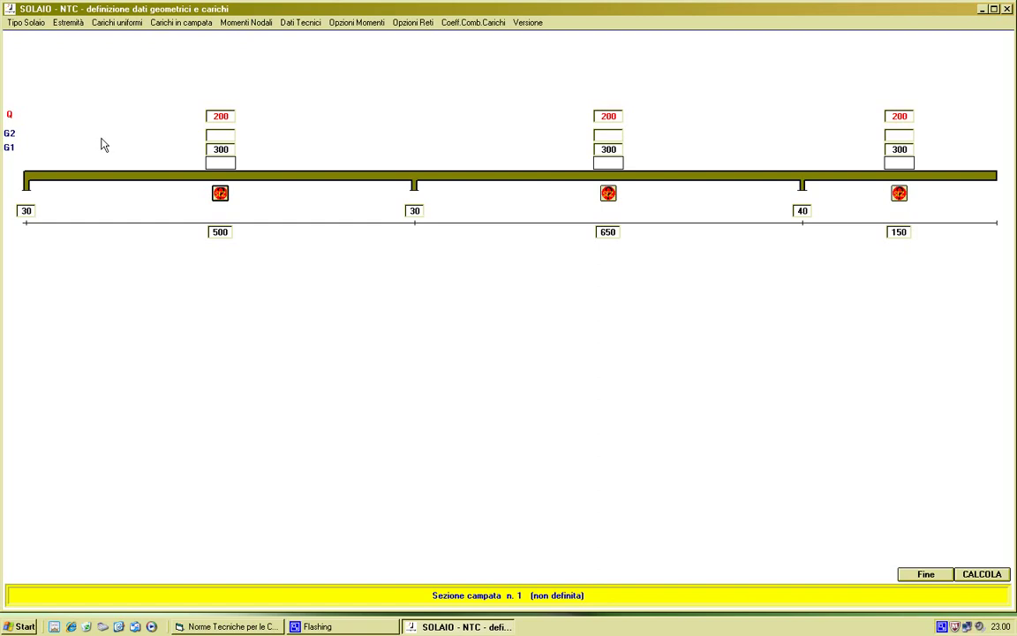
# Step: View the double-lattice Latero-Cemento section for span 1 and cancel the section definition
pyautogui.click(26, 24)
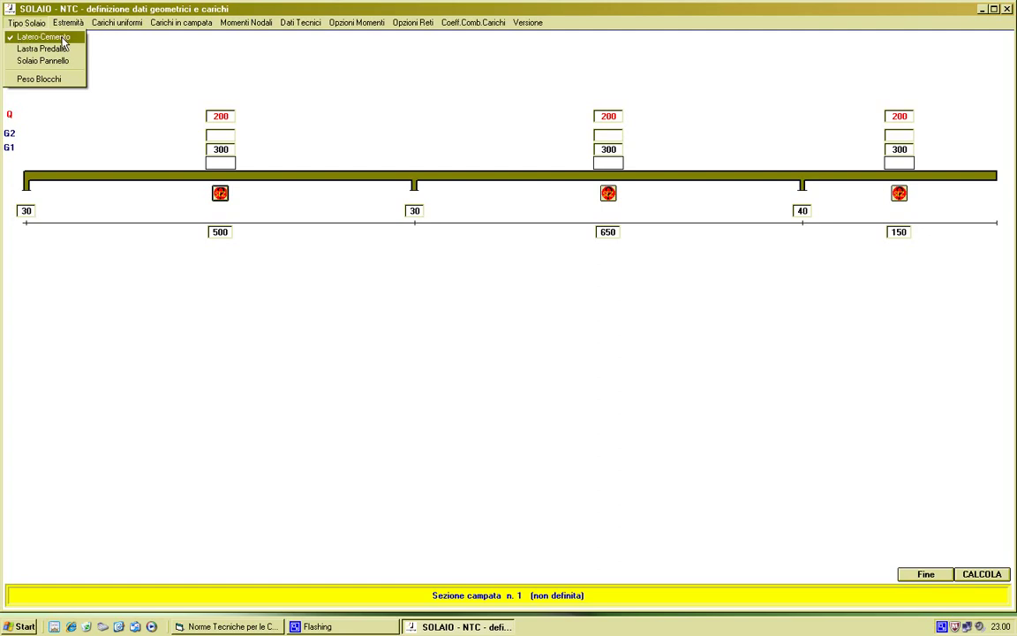
pyautogui.click(64, 37)
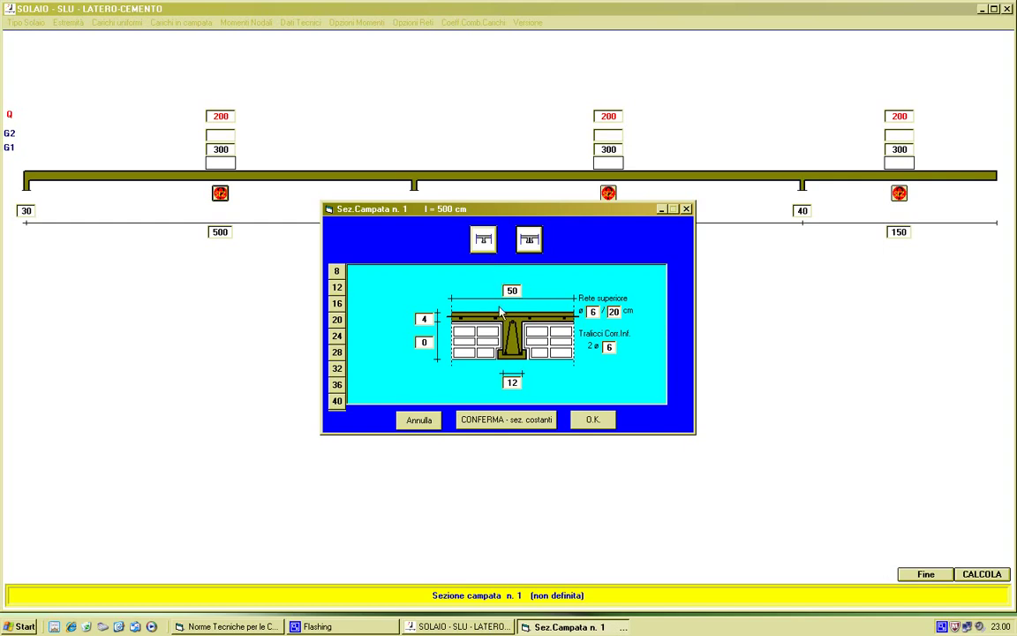
pyautogui.click(529, 241)
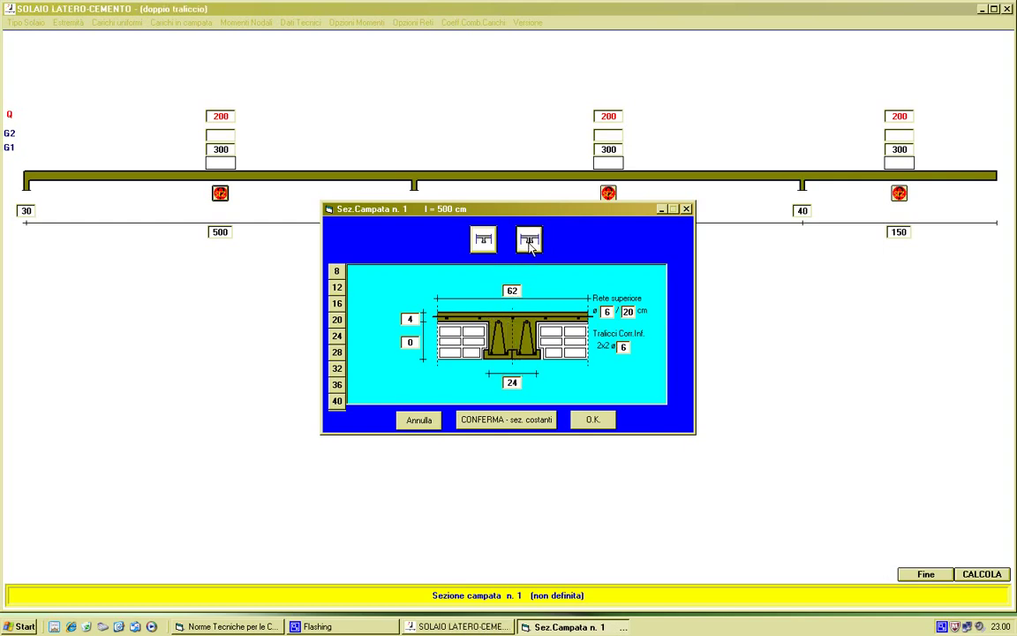
pyautogui.click(408, 423)
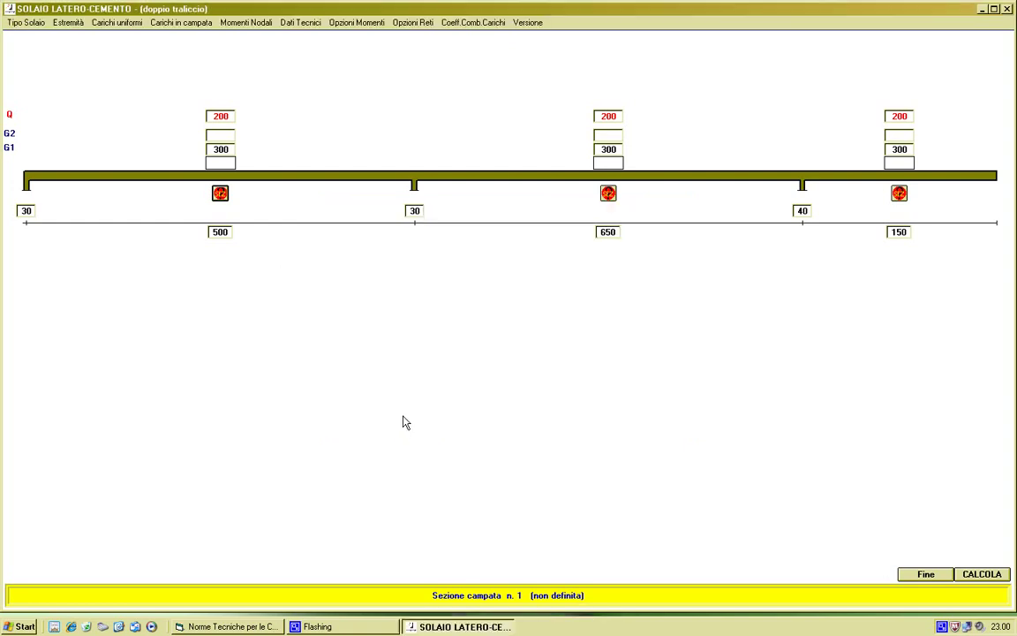
# Step: View the 240 cm wide Lastra Predalle section for span 1 and cancel the section definition
pyautogui.click(27, 22)
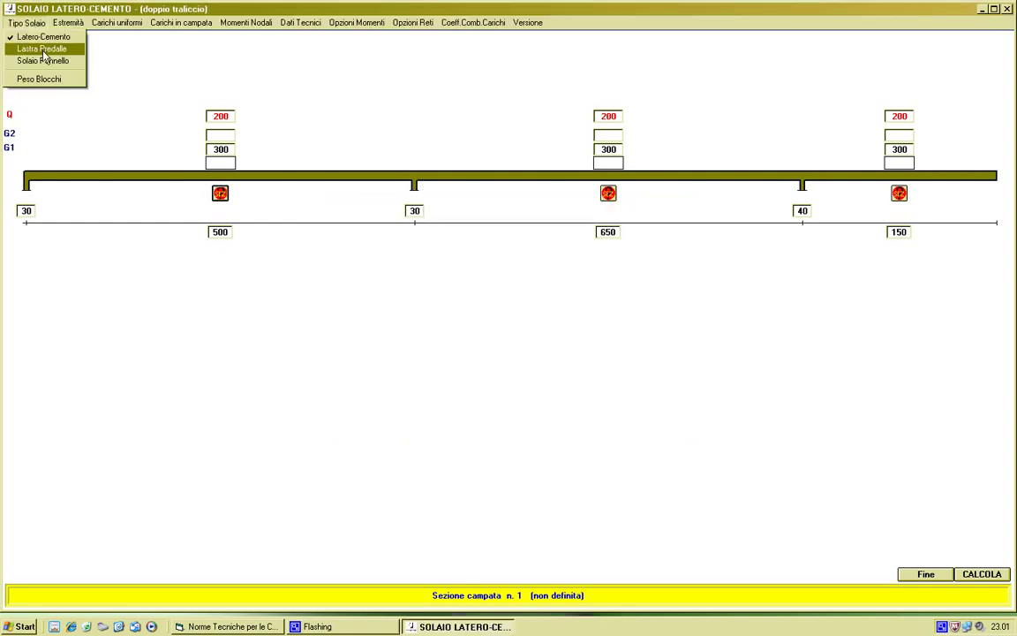
pyautogui.click(41, 50)
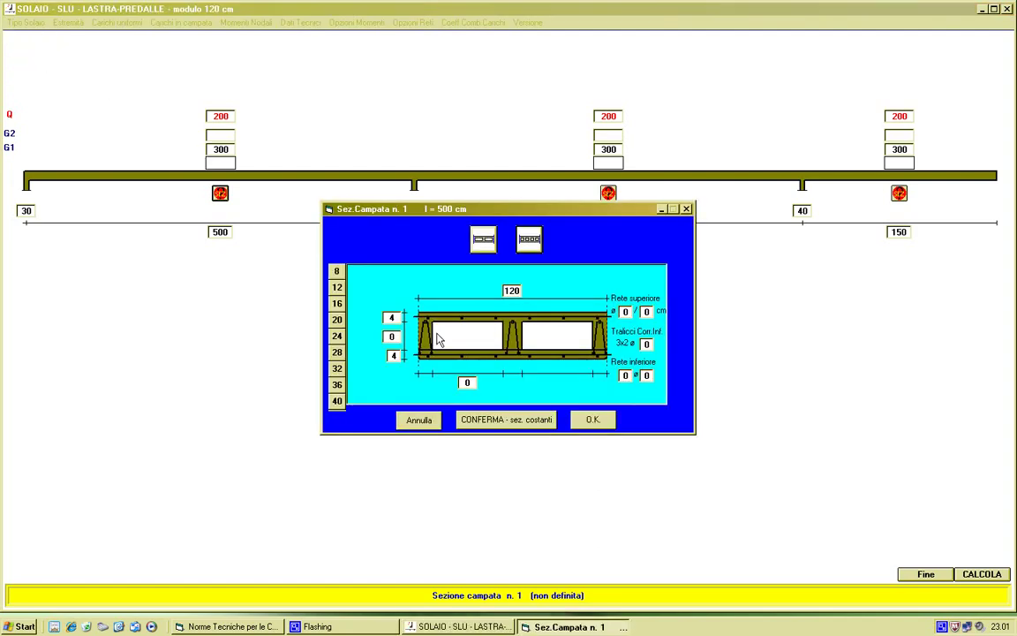
pyautogui.click(529, 239)
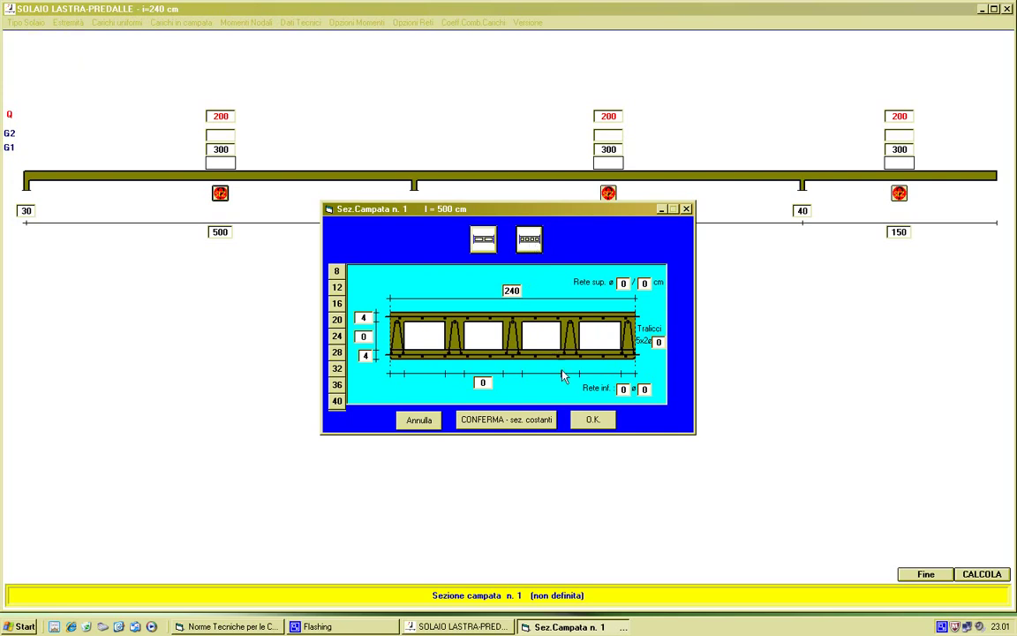
pyautogui.click(420, 422)
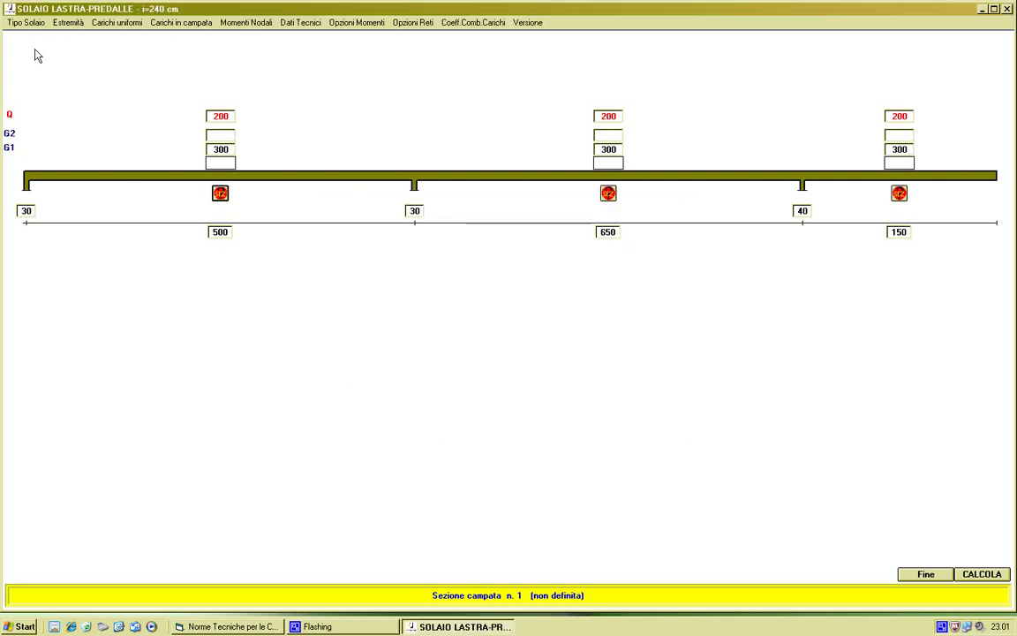
# Step: View the three-module Solaio Pannello section for span 1 and cancel the section definition
pyautogui.click(32, 24)
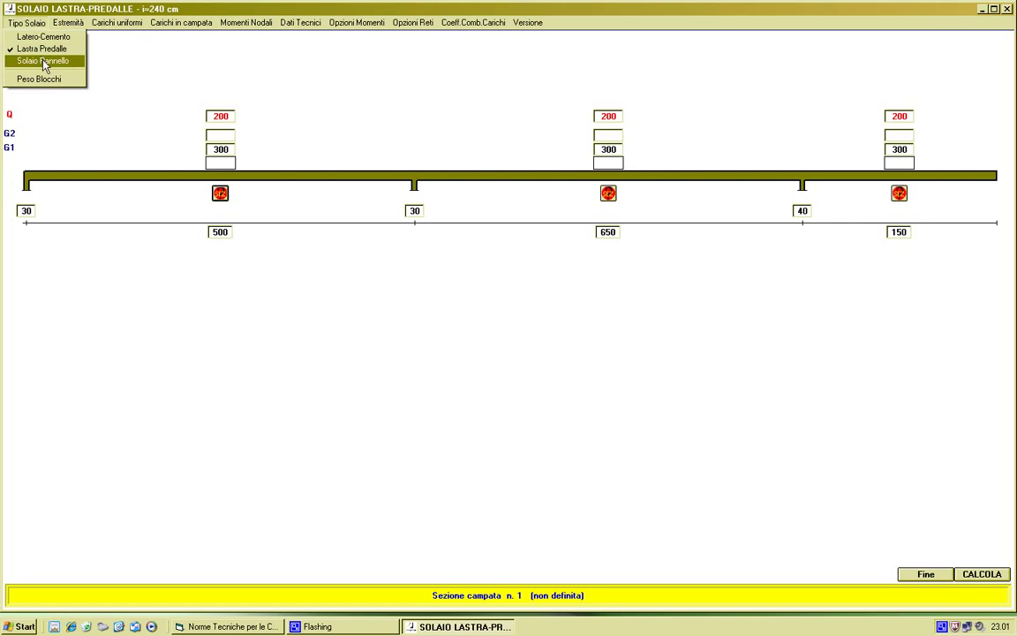
pyautogui.click(42, 61)
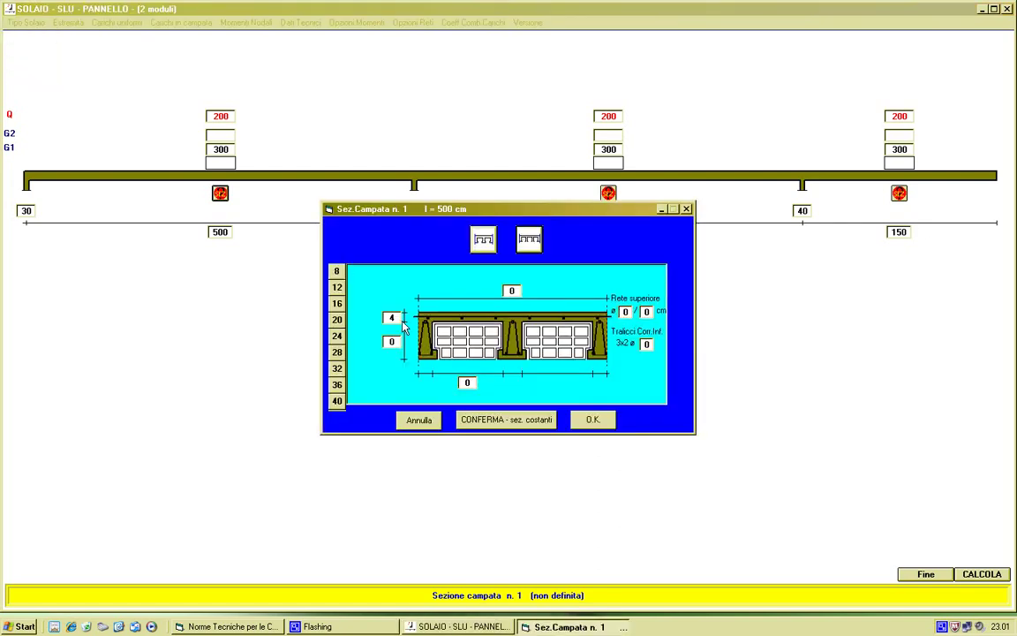
pyautogui.click(529, 240)
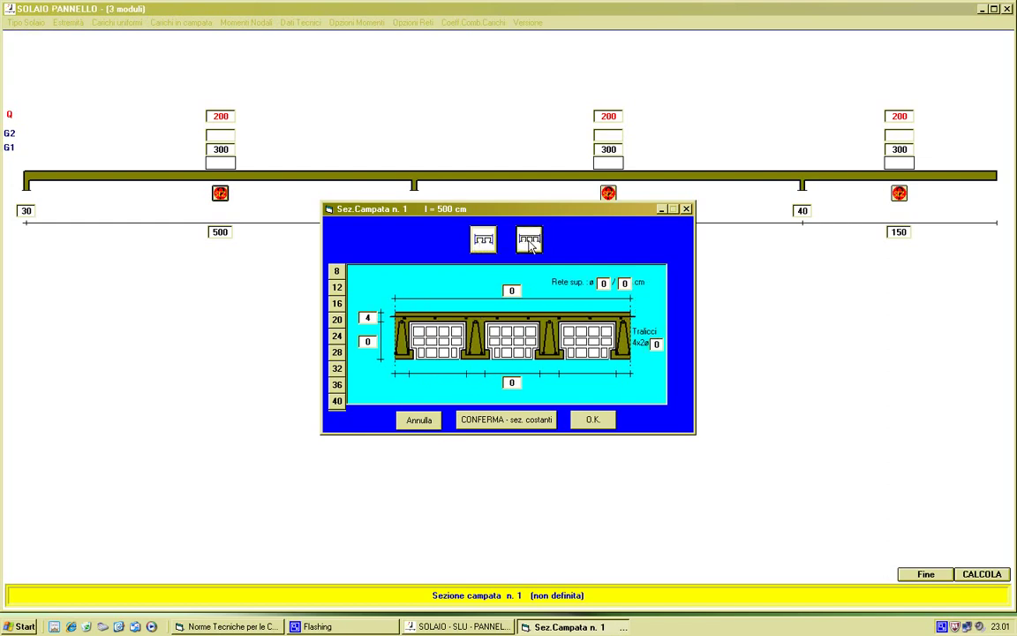
pyautogui.click(419, 422)
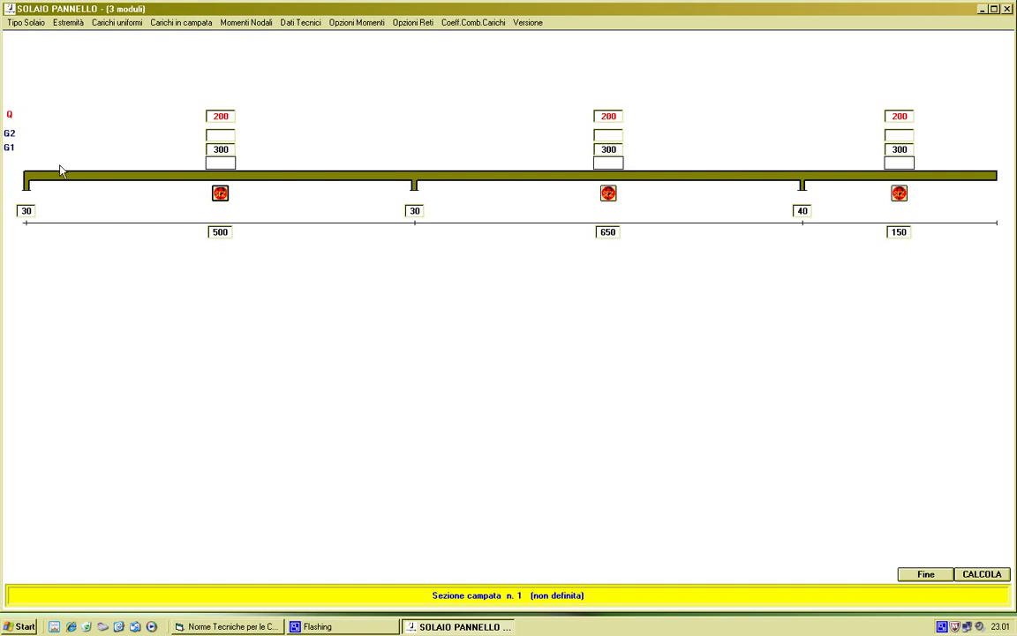
# Step: Choose the Latero-Cemento slab type and give the span 1 section a 20 cm block height and a 5 cm top slab
pyautogui.click(33, 24)
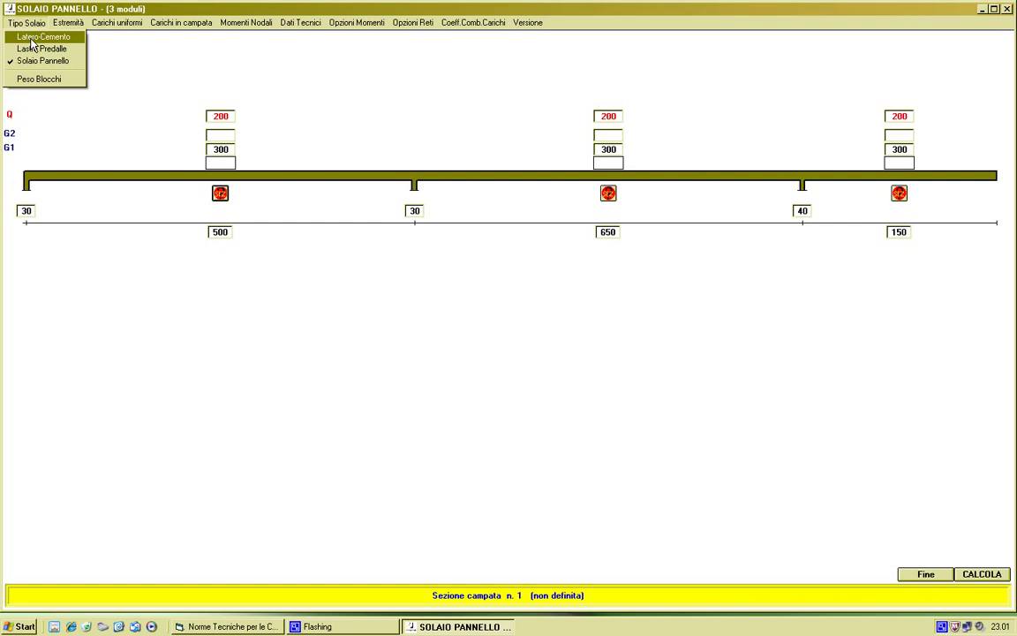
pyautogui.click(31, 40)
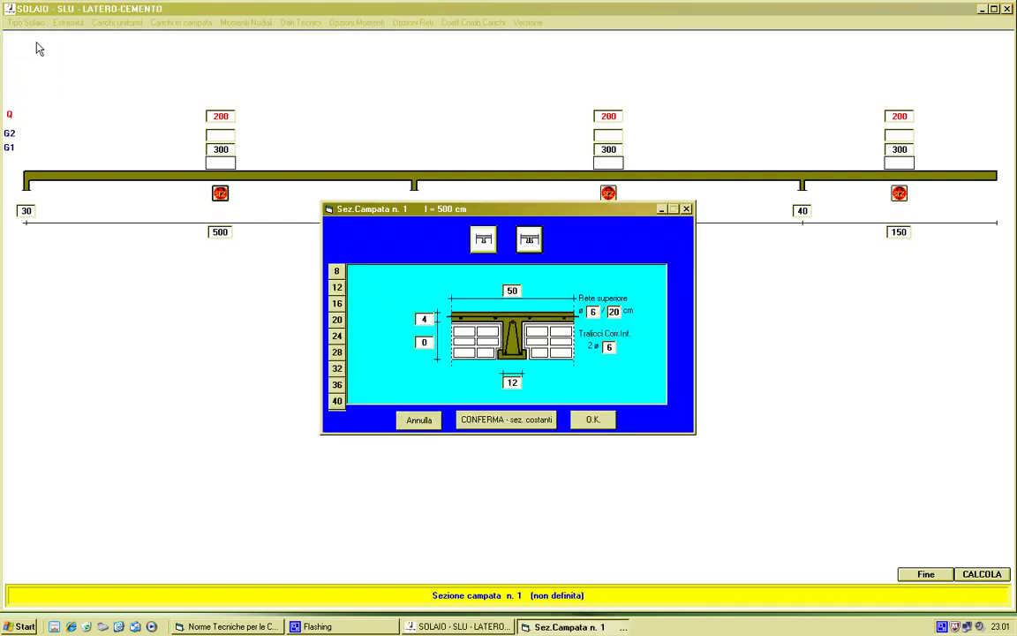
pyautogui.click(428, 343)
pyautogui.write('20')
pyautogui.click(423, 319)
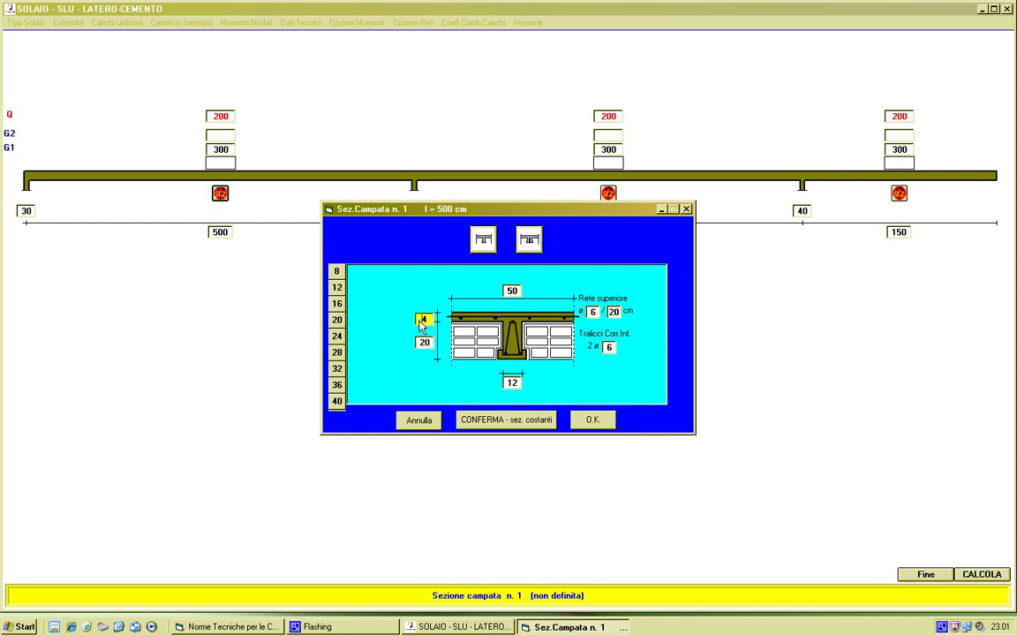
pyautogui.write('5')
# Step: Keep the 50 cm spacing, 12 cm rib, 2ø6 lattice bars and ø6/20 cm upper mesh, and apply the section to all spans
pyautogui.click(508, 295)
pyautogui.press('Tab')
pyautogui.click(604, 350)
pyautogui.click(592, 313)
pyautogui.press('Tab')
pyautogui.click(517, 422)
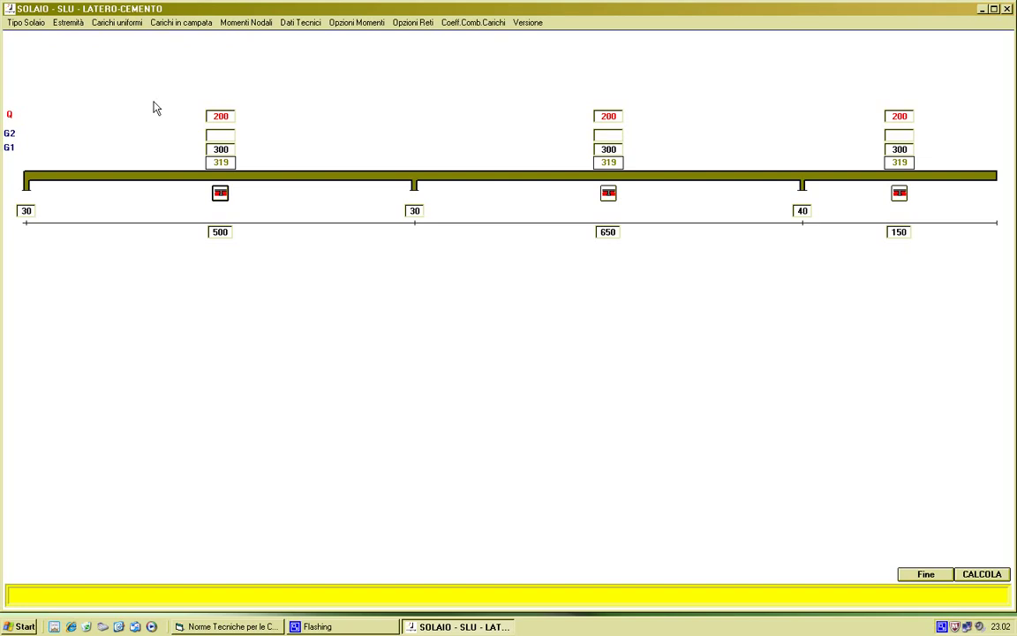
# Step: Set the degree of fixity of the slab's left end restraint to 0.5
pyautogui.click(70, 24)
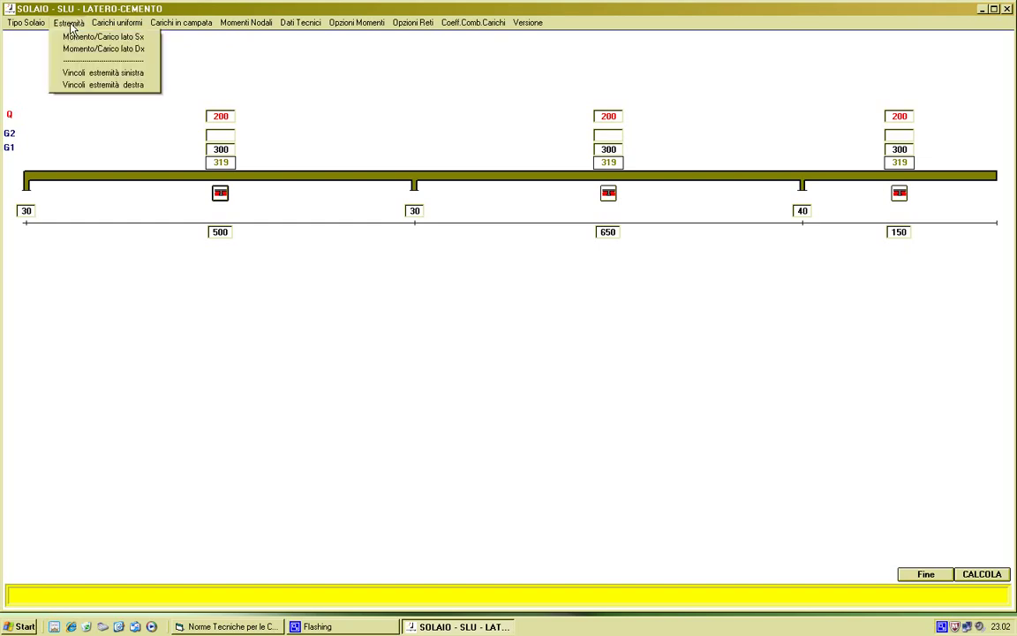
pyautogui.click(81, 76)
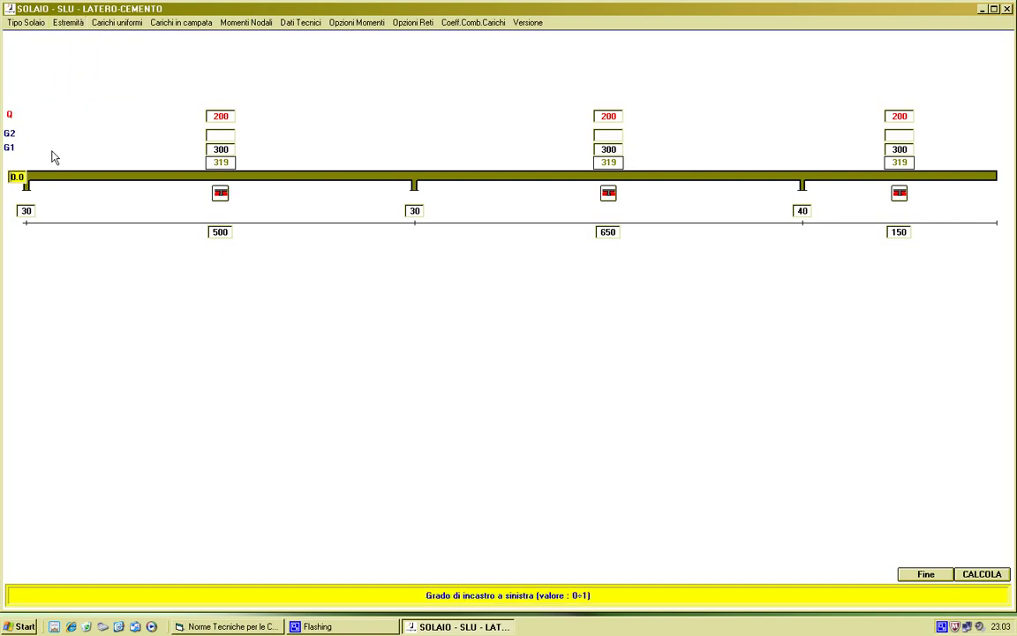
pyautogui.press('BackSpace')
pyautogui.write('5')
pyautogui.press('Return')
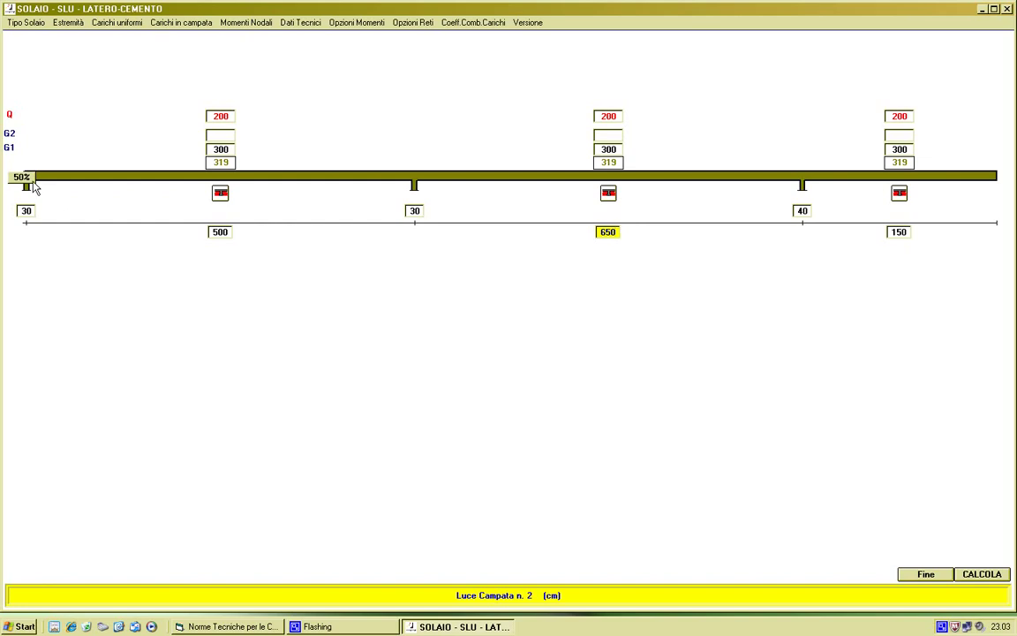
# Step: Reset the degree of fixity at the slab's left end to 0
pyautogui.click(22, 176)
pyautogui.press('BackSpace')
pyautogui.press('BackSpace')
pyautogui.press('BackSpace')
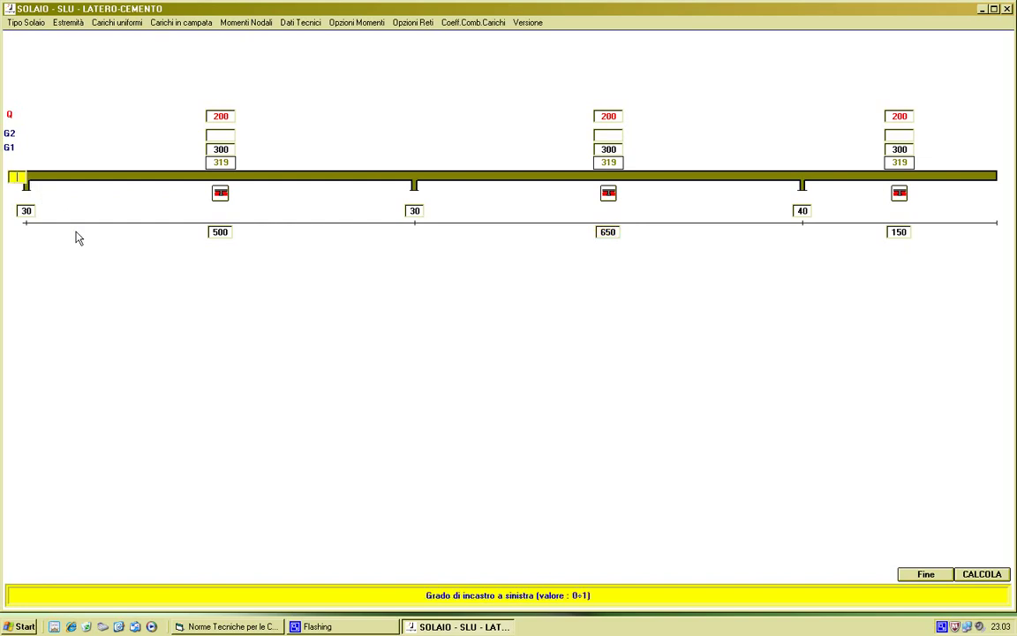
pyautogui.write('0')
pyautogui.press('Return')
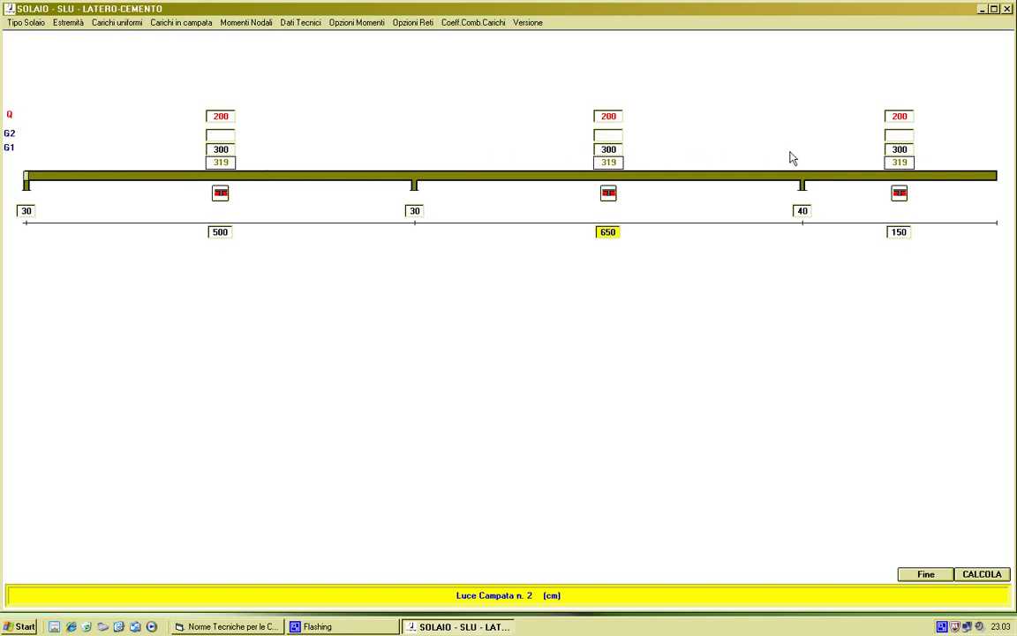
# Step: Add a concentrated load on span 1, positioned 200 cm from its left support and 300 cm from its right support
pyautogui.click(172, 24)
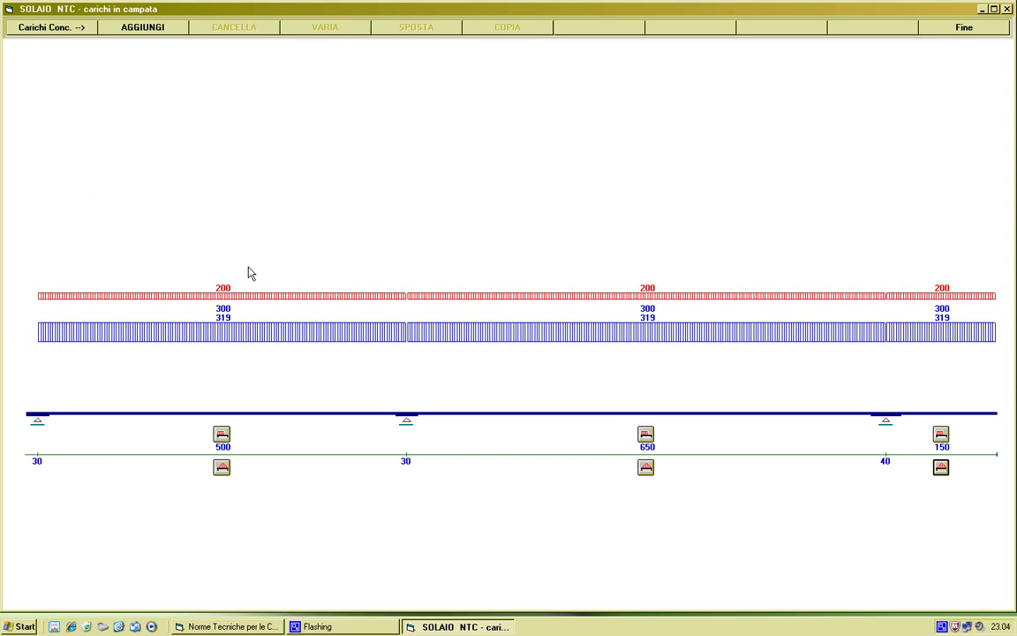
pyautogui.click(142, 30)
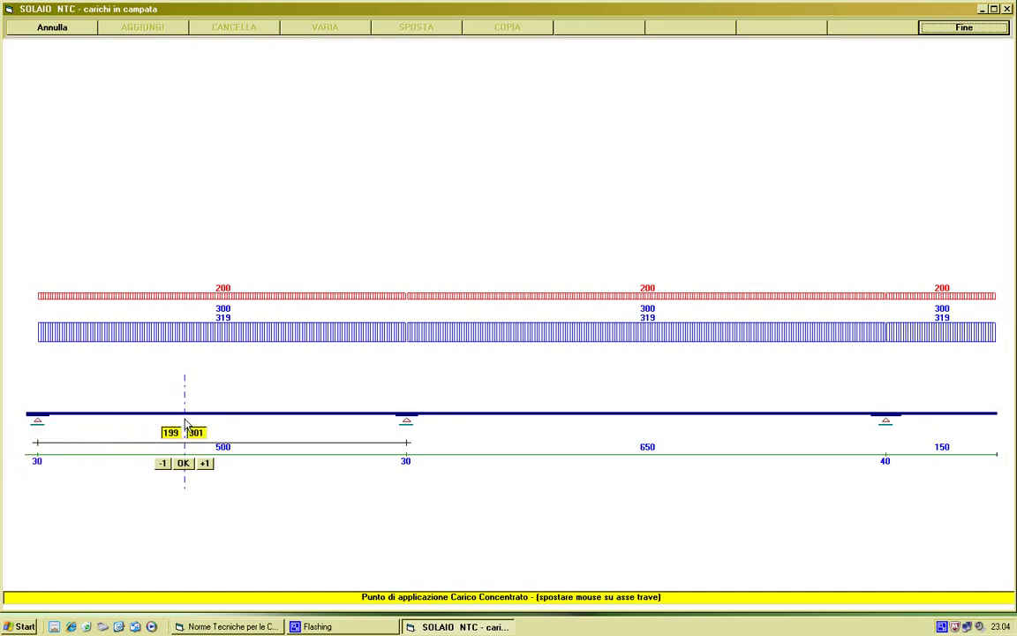
pyautogui.click(164, 463)
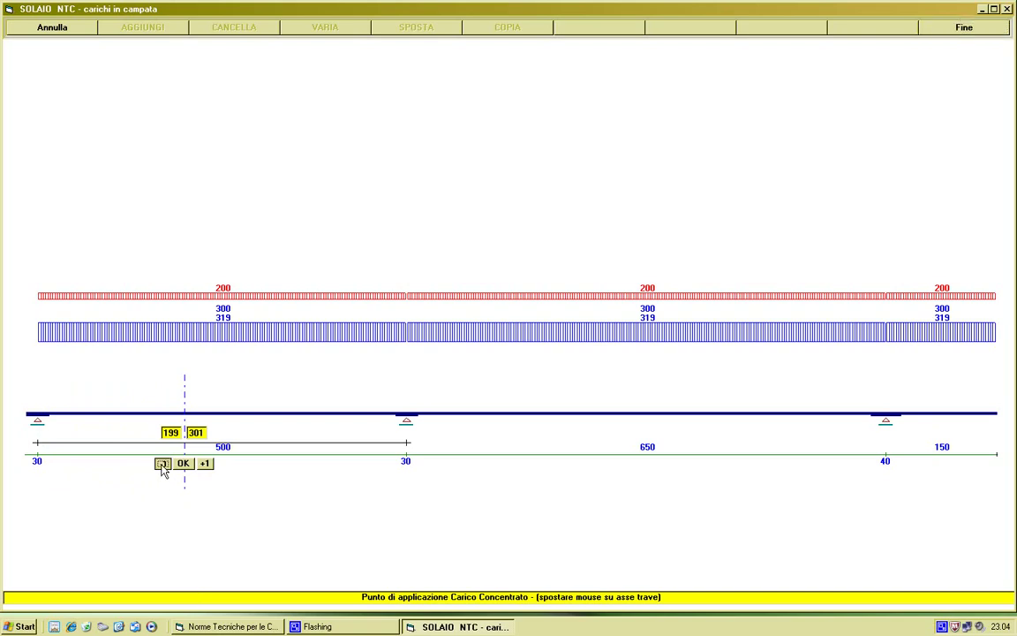
pyautogui.click(204, 464)
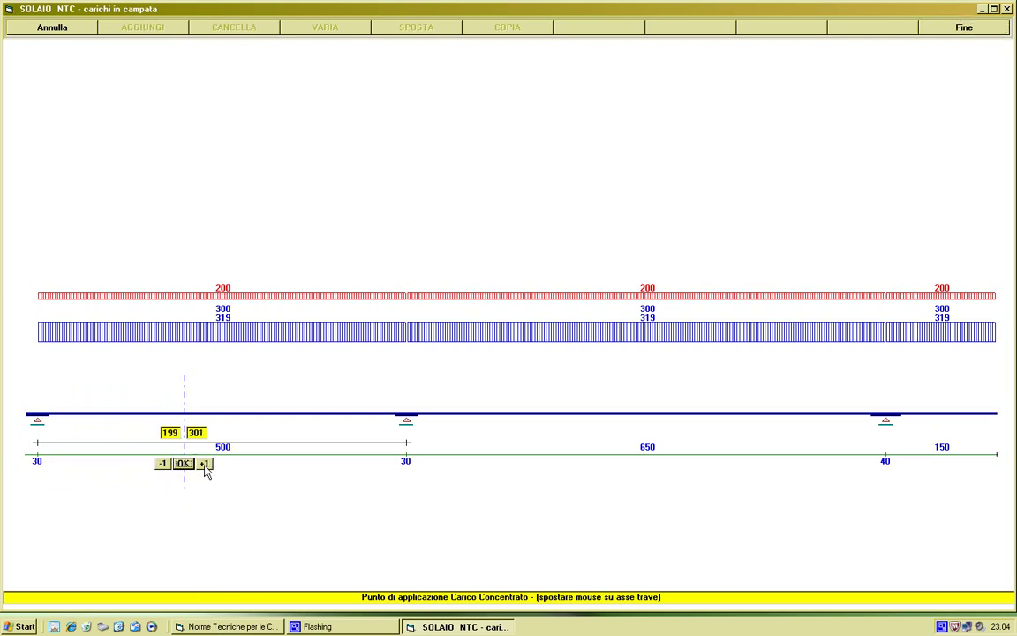
pyautogui.click(204, 464)
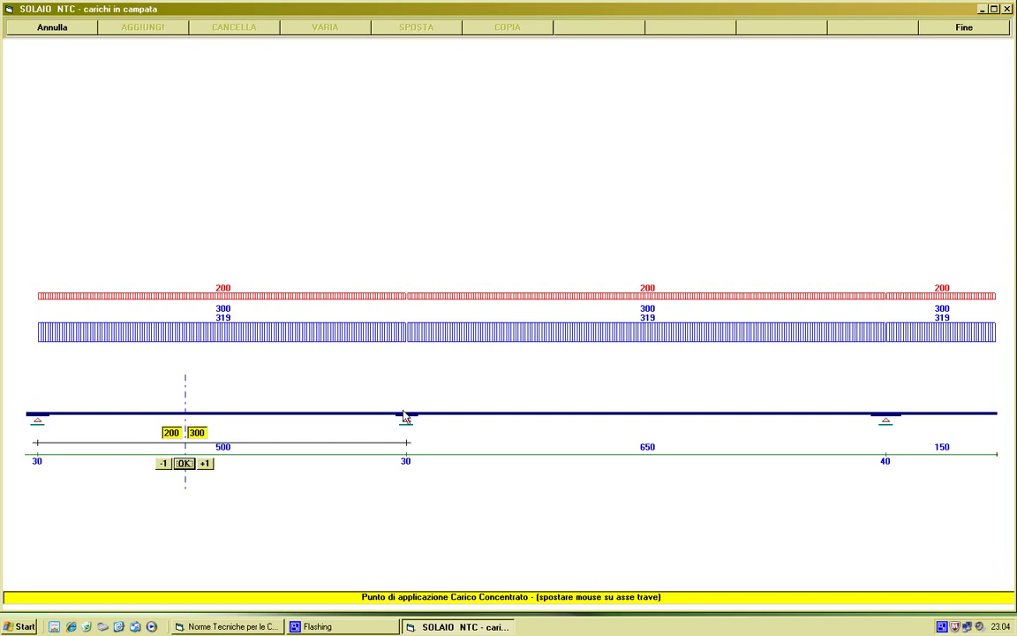
pyautogui.click(184, 464)
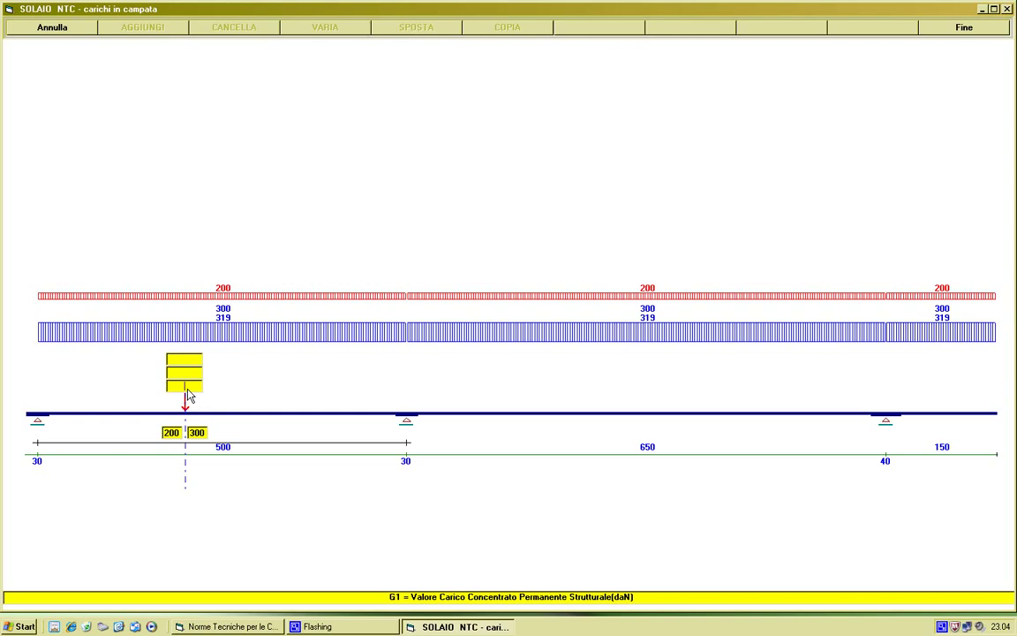
# Step: Give the concentrated load G1 500 daN and Q 300 daN, leaving its G2 value blank
pyautogui.write('500')
pyautogui.press('Return')
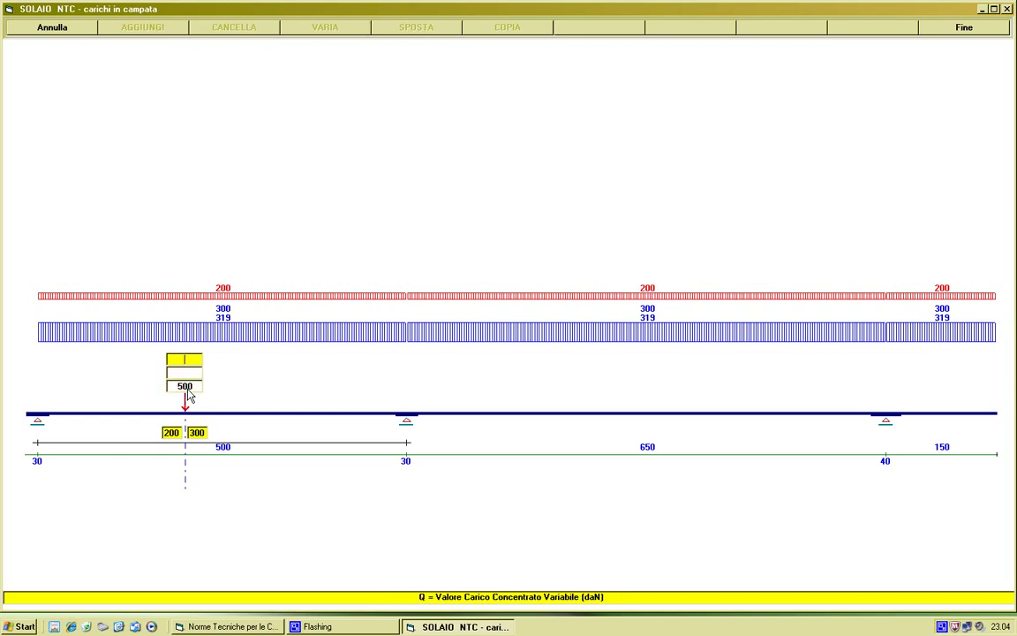
pyautogui.write('300')
pyautogui.press('Return')
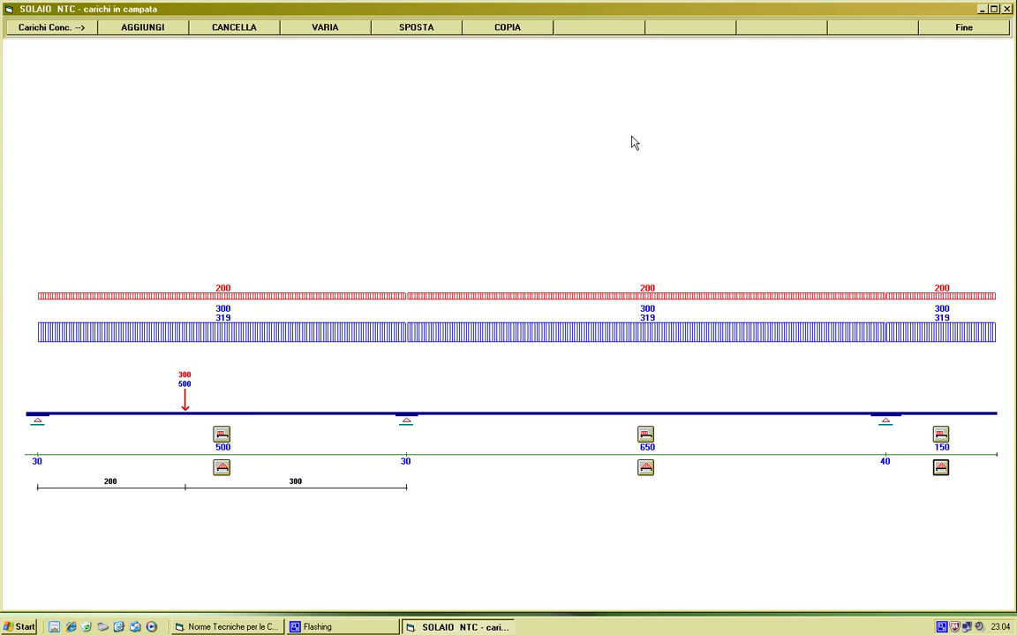
# Step: Delete all concentrated loads, confirm the deletion and return to the main slab scheme
pyautogui.click(236, 27)
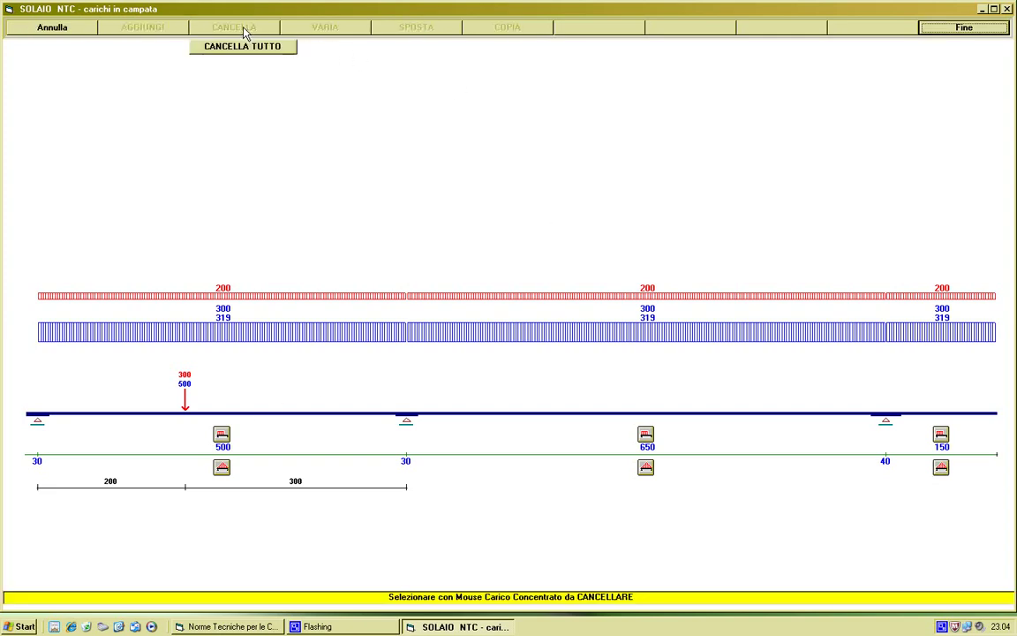
pyautogui.click(244, 49)
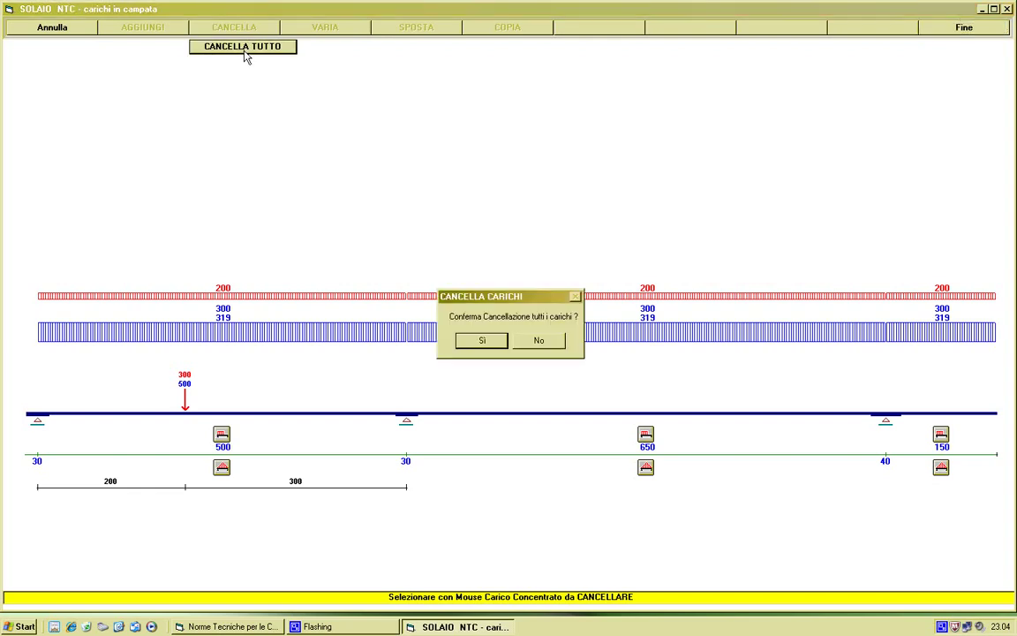
pyautogui.click(489, 343)
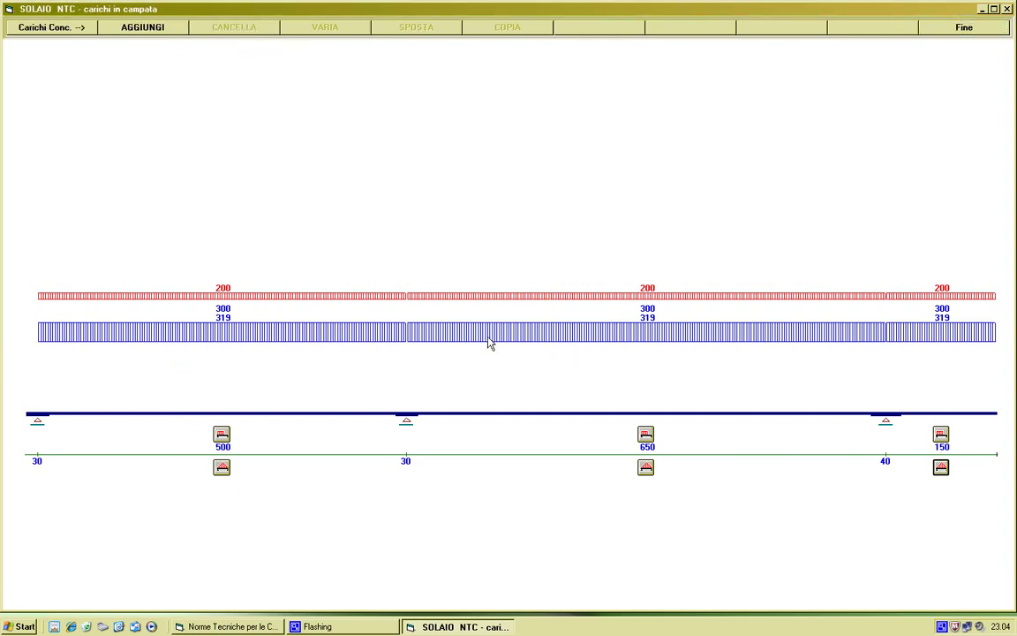
pyautogui.click(932, 32)
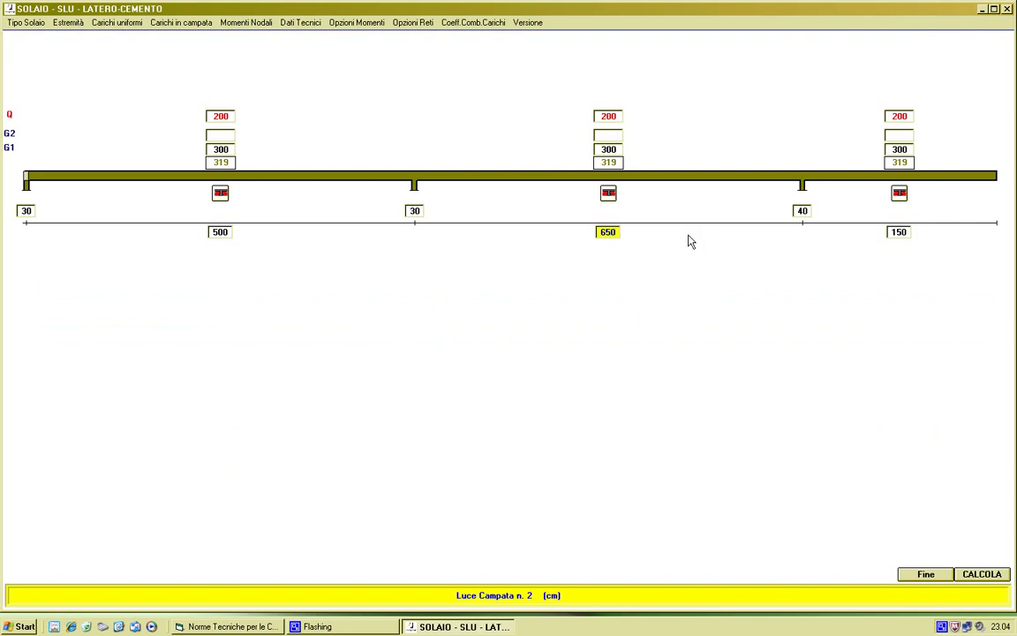
pyautogui.rightClick(943, 628)
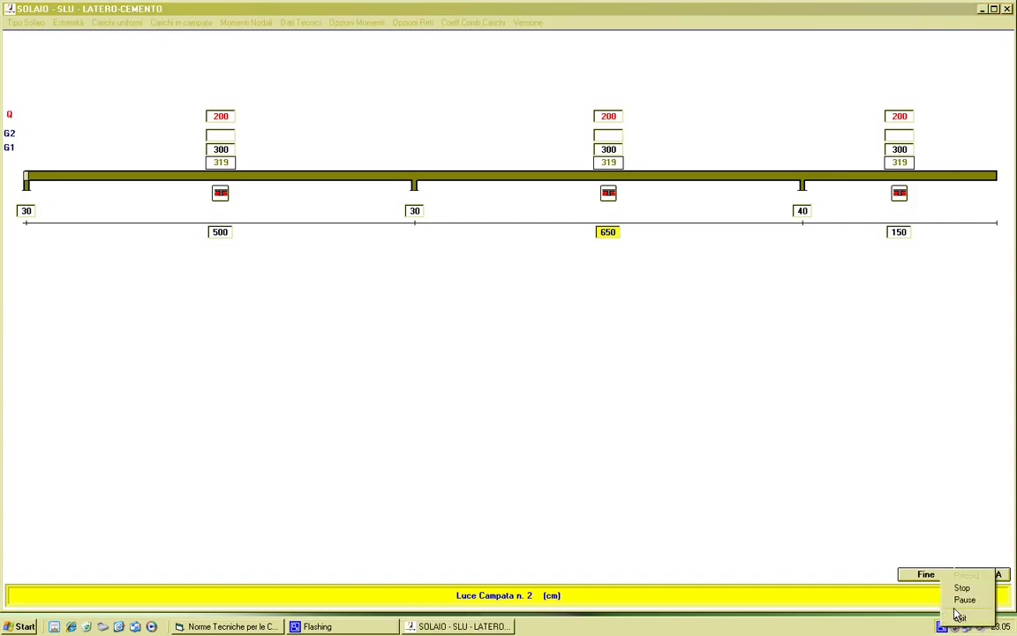